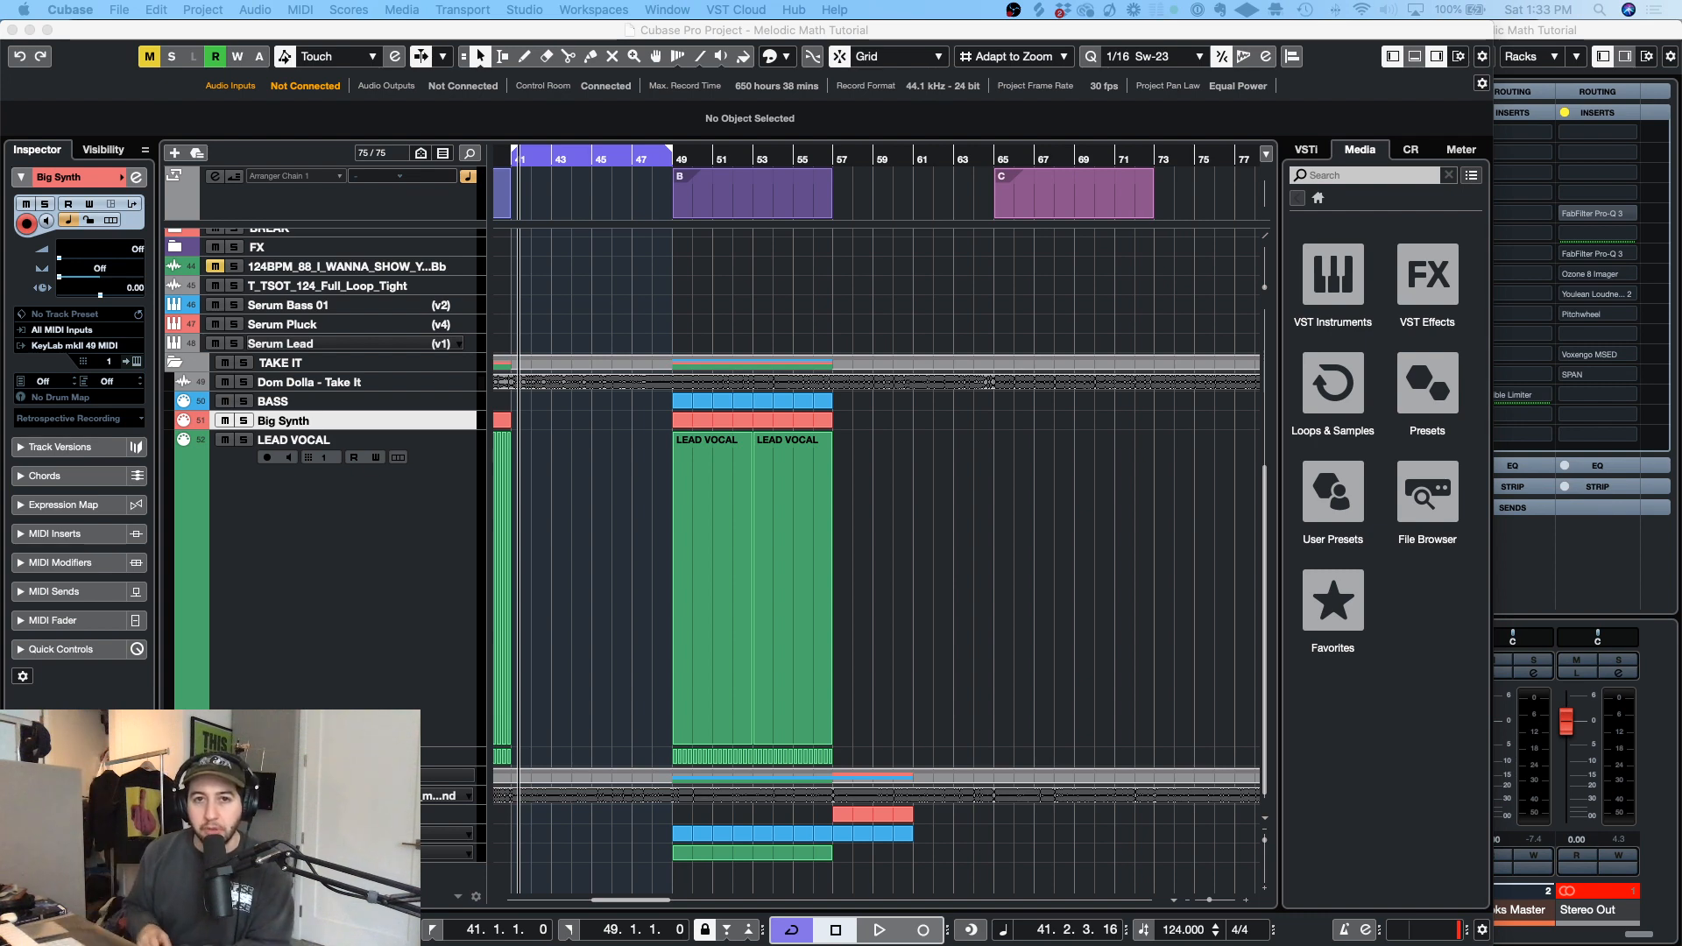
Step: Select the "Dom Dolla - Take It" audio track and enlarge it so its waveform is readable
left_click(601, 556)
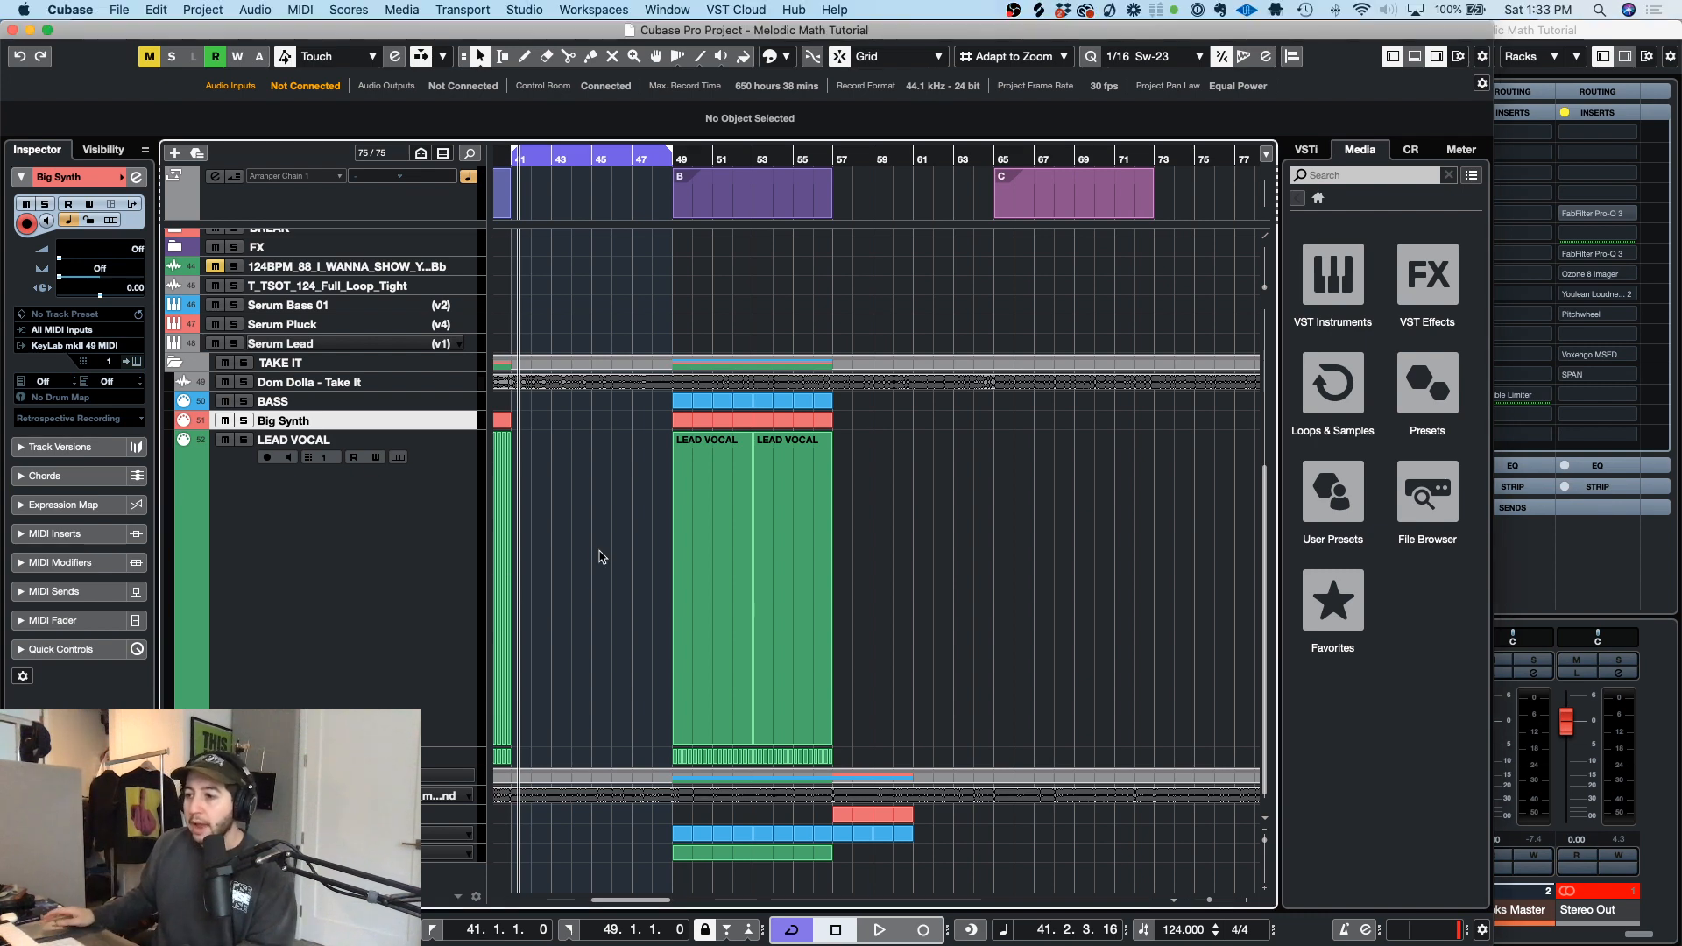
scroll(602, 557, "up", 5)
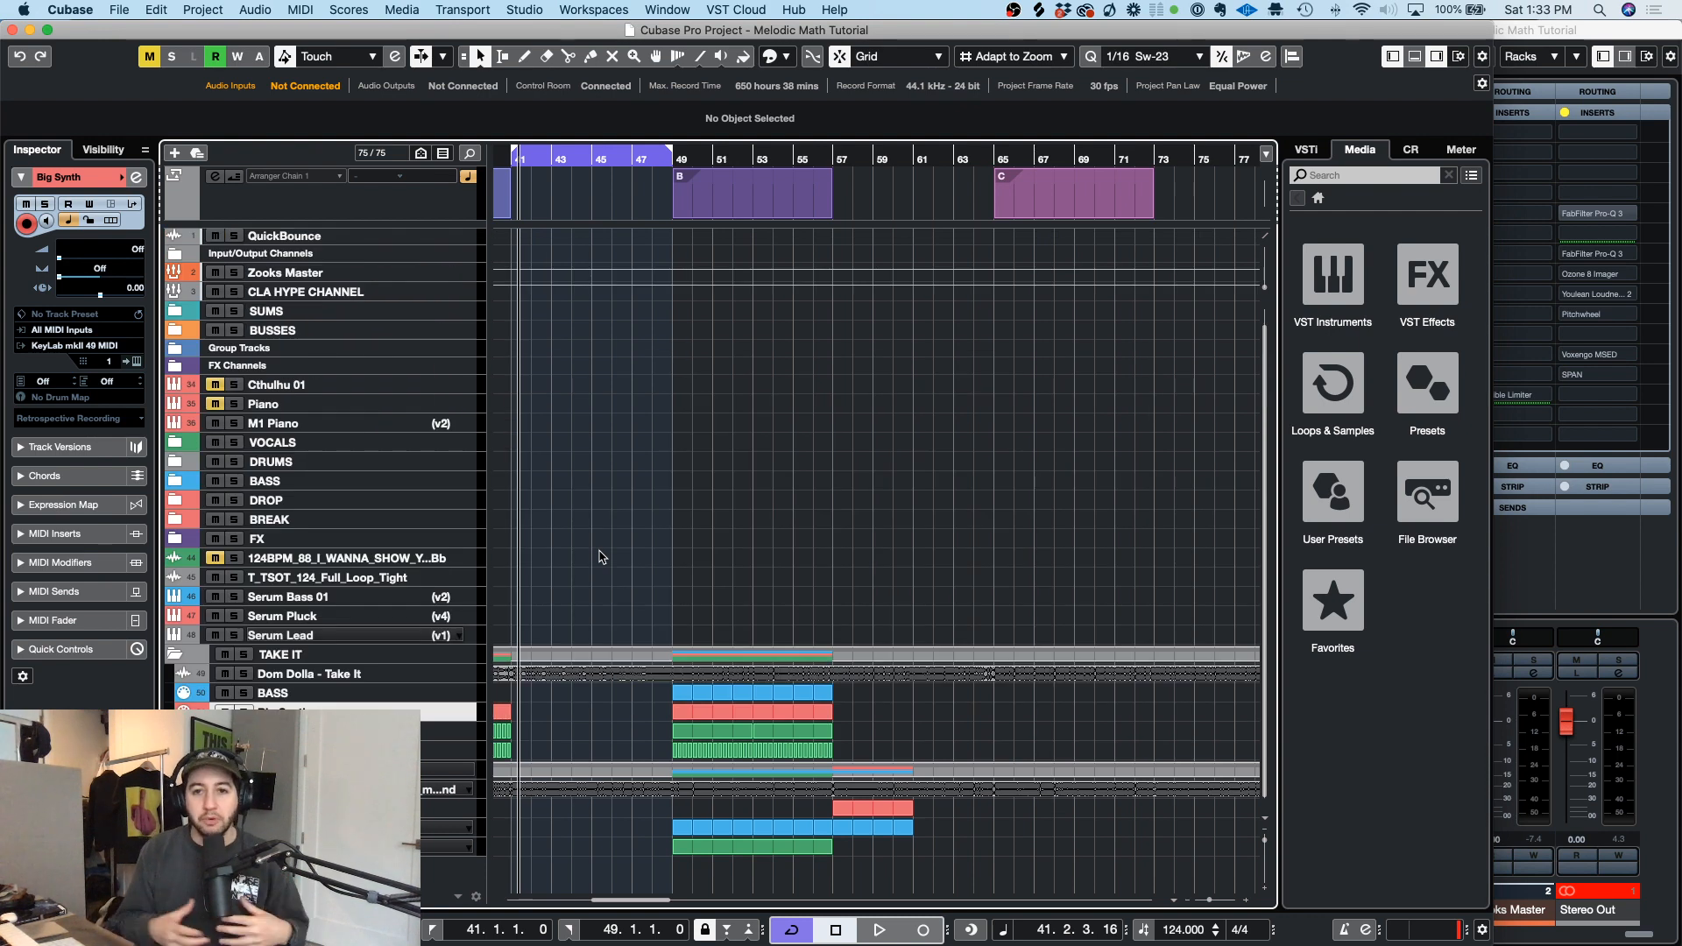
scroll(602, 557, "left", 1)
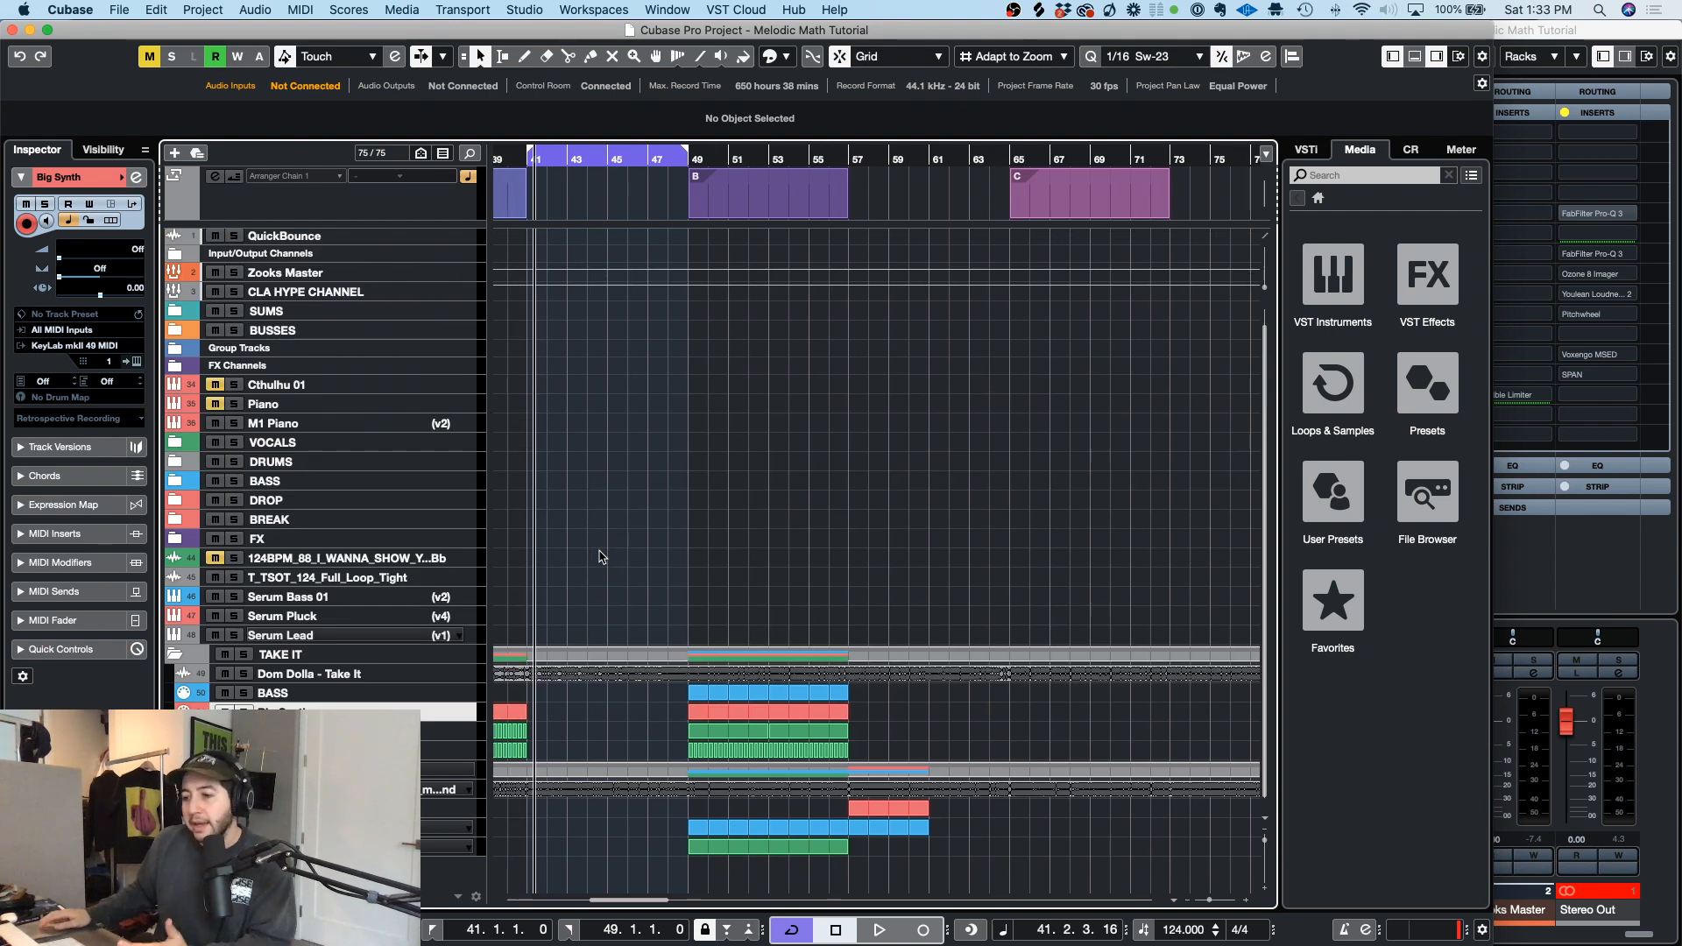
left_click(413, 676)
key("z")
key("h")
scroll(692, 420, "down", 5)
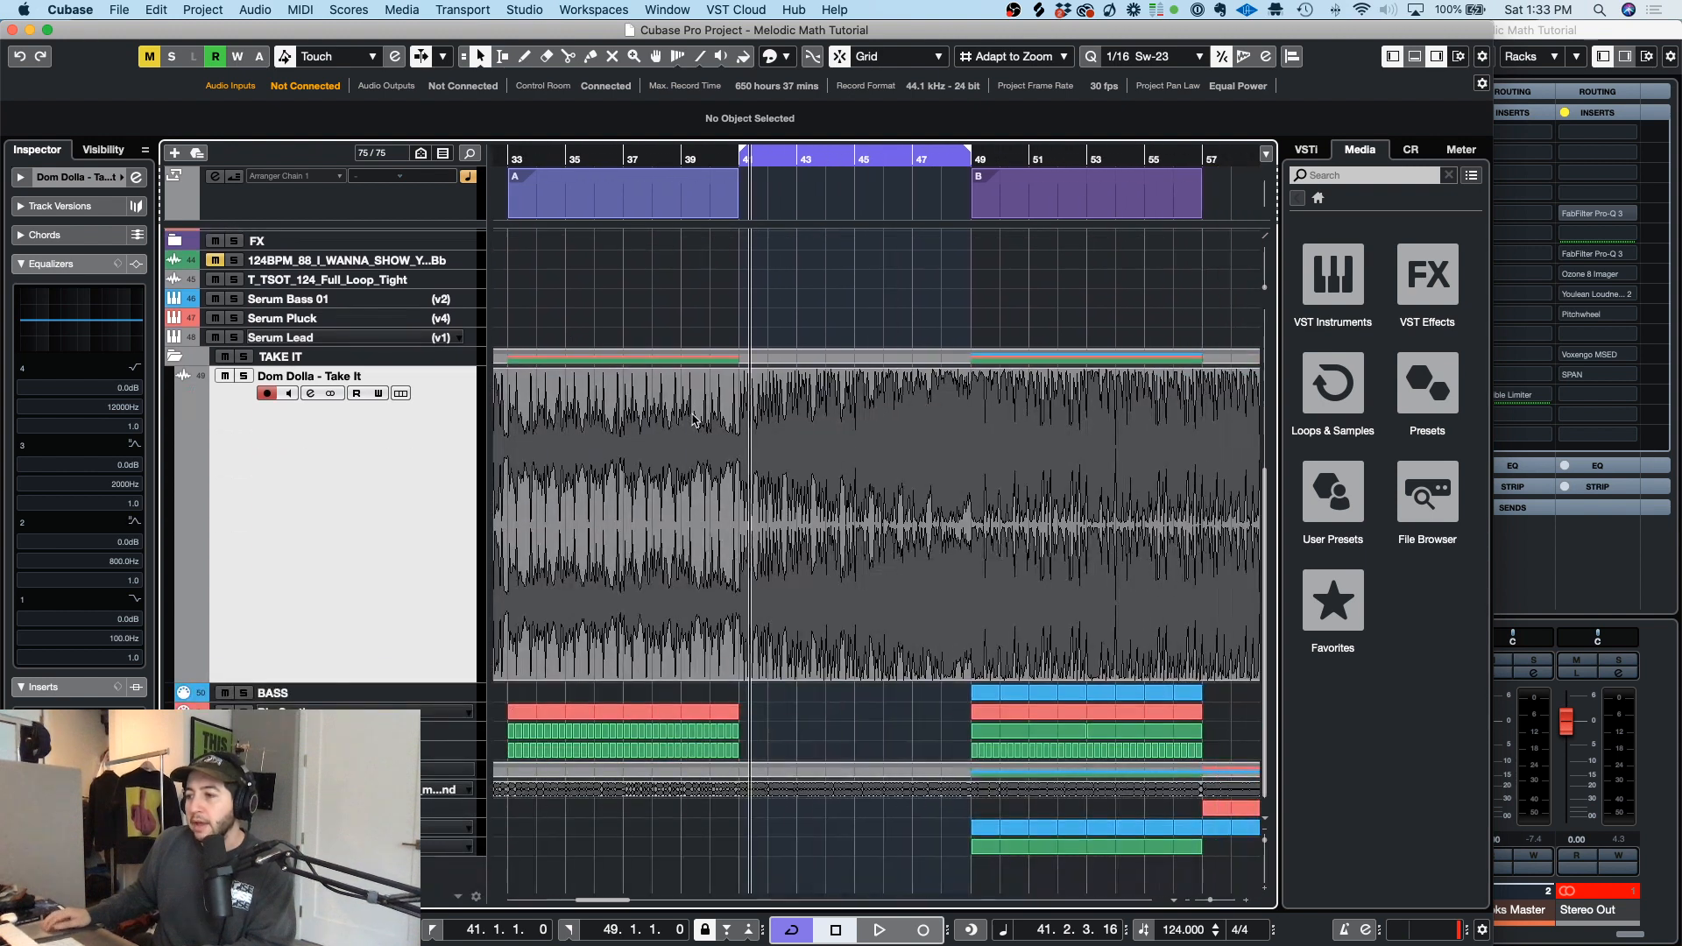
Step: Play the reference song's build-up from near bar 41, stop, and resume playback from the loop end at bar 49
scroll(692, 419, "right", 4)
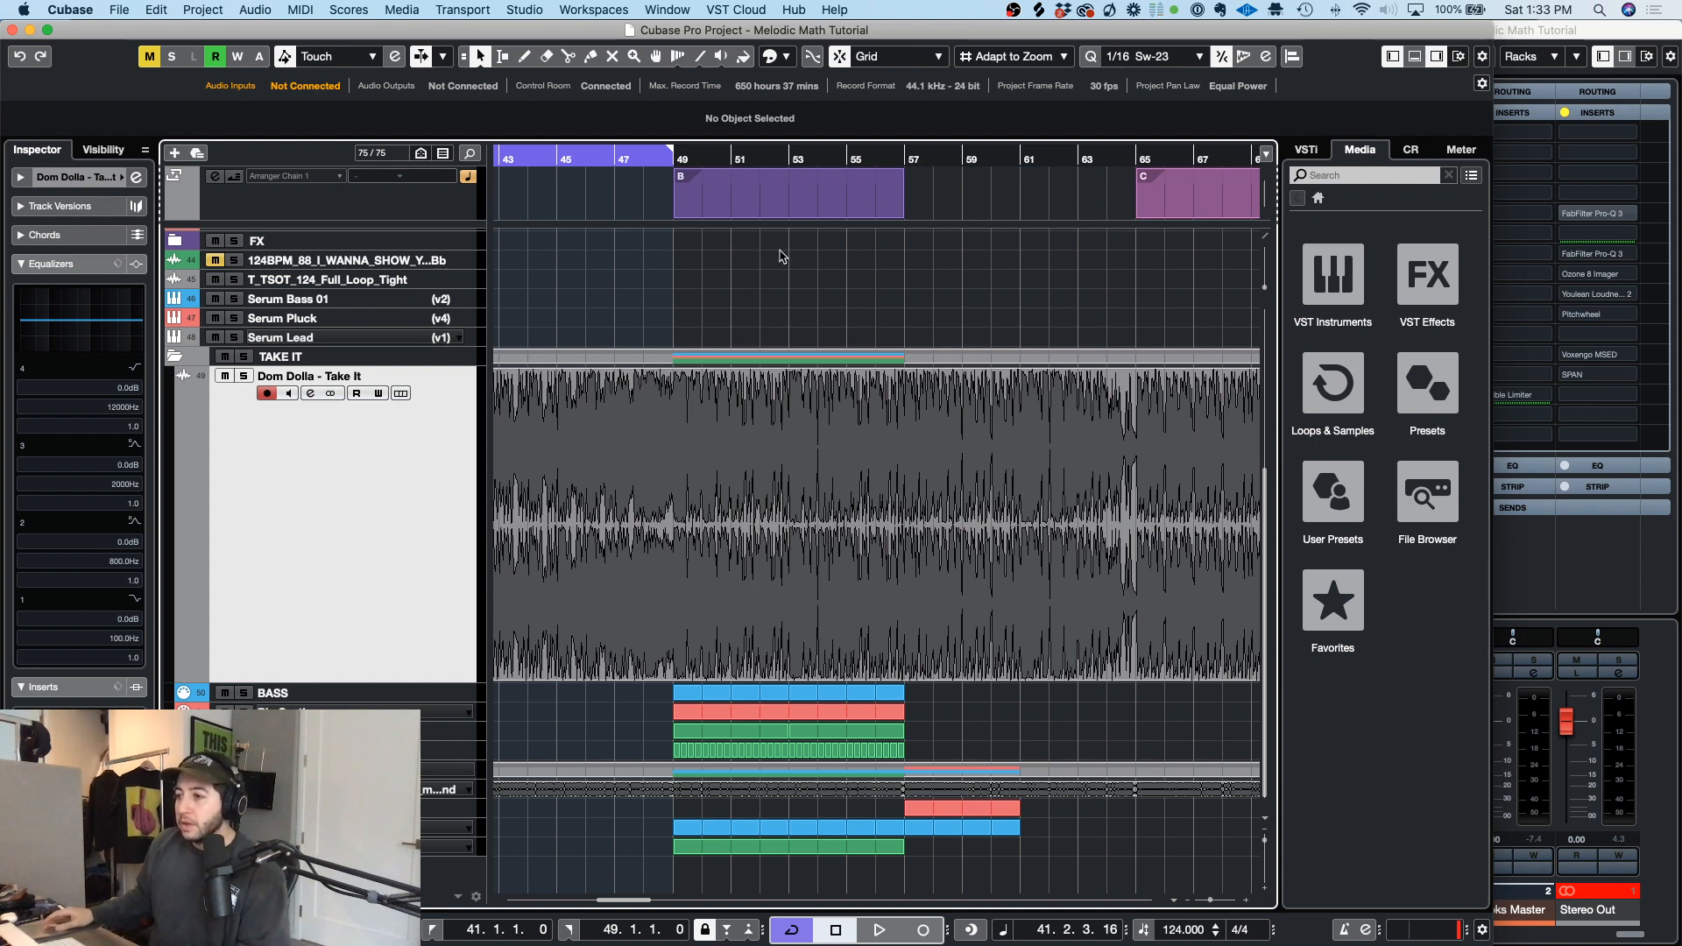
scroll(780, 263, "left", 5)
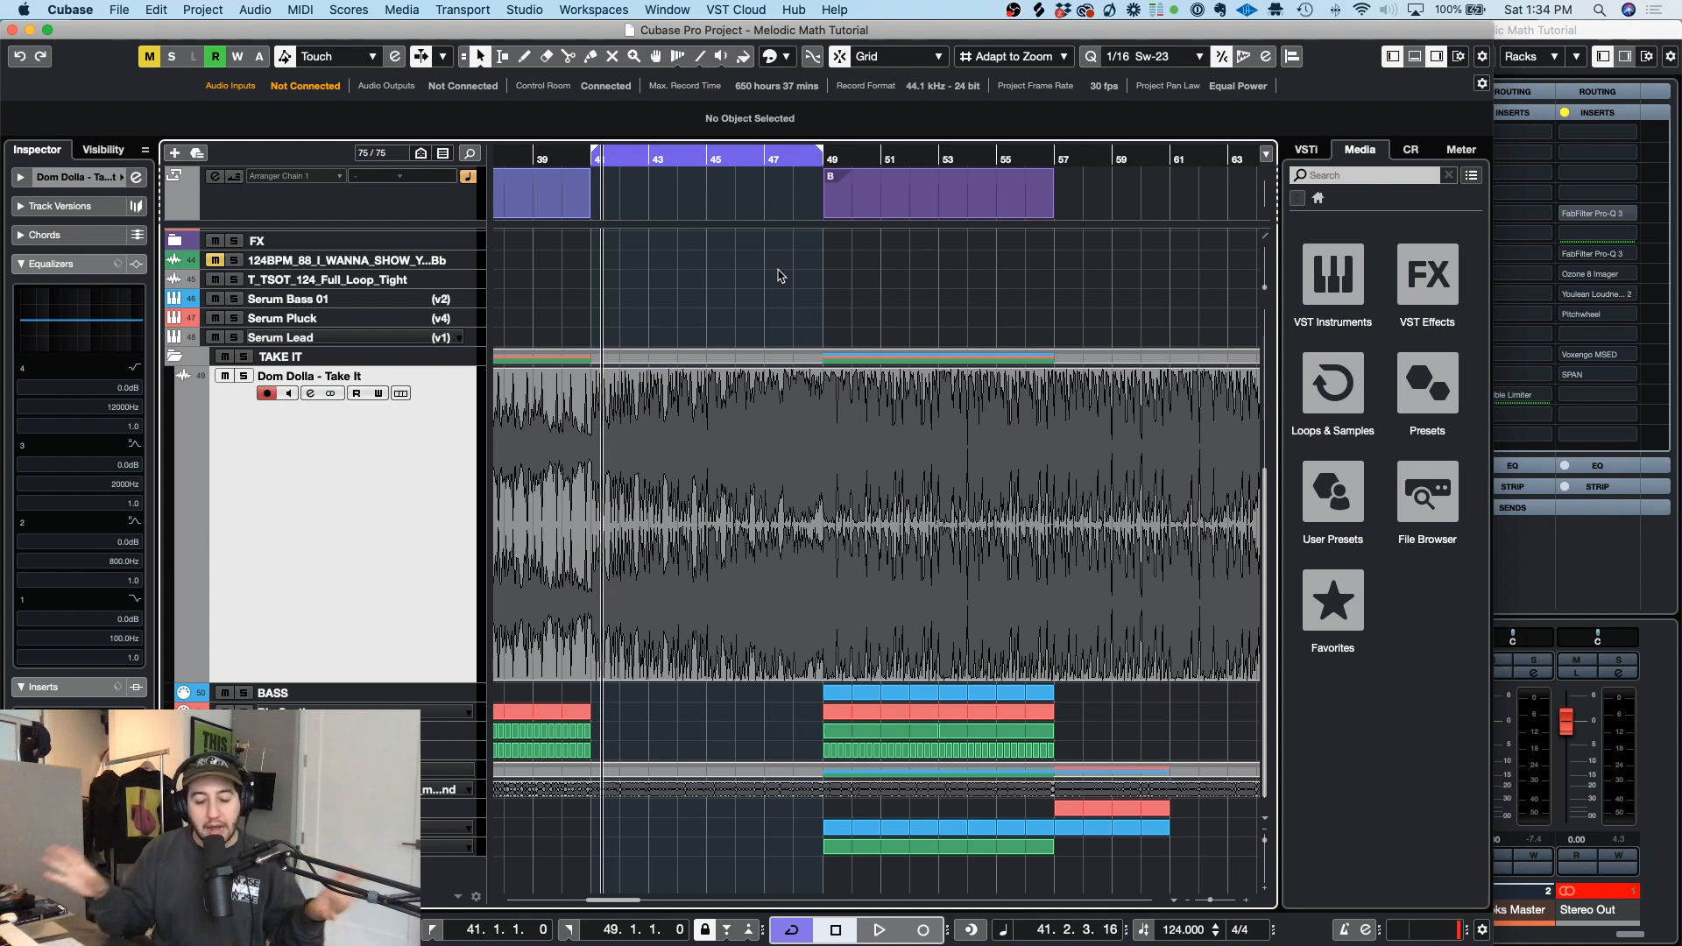
scroll(771, 276, "left", 1)
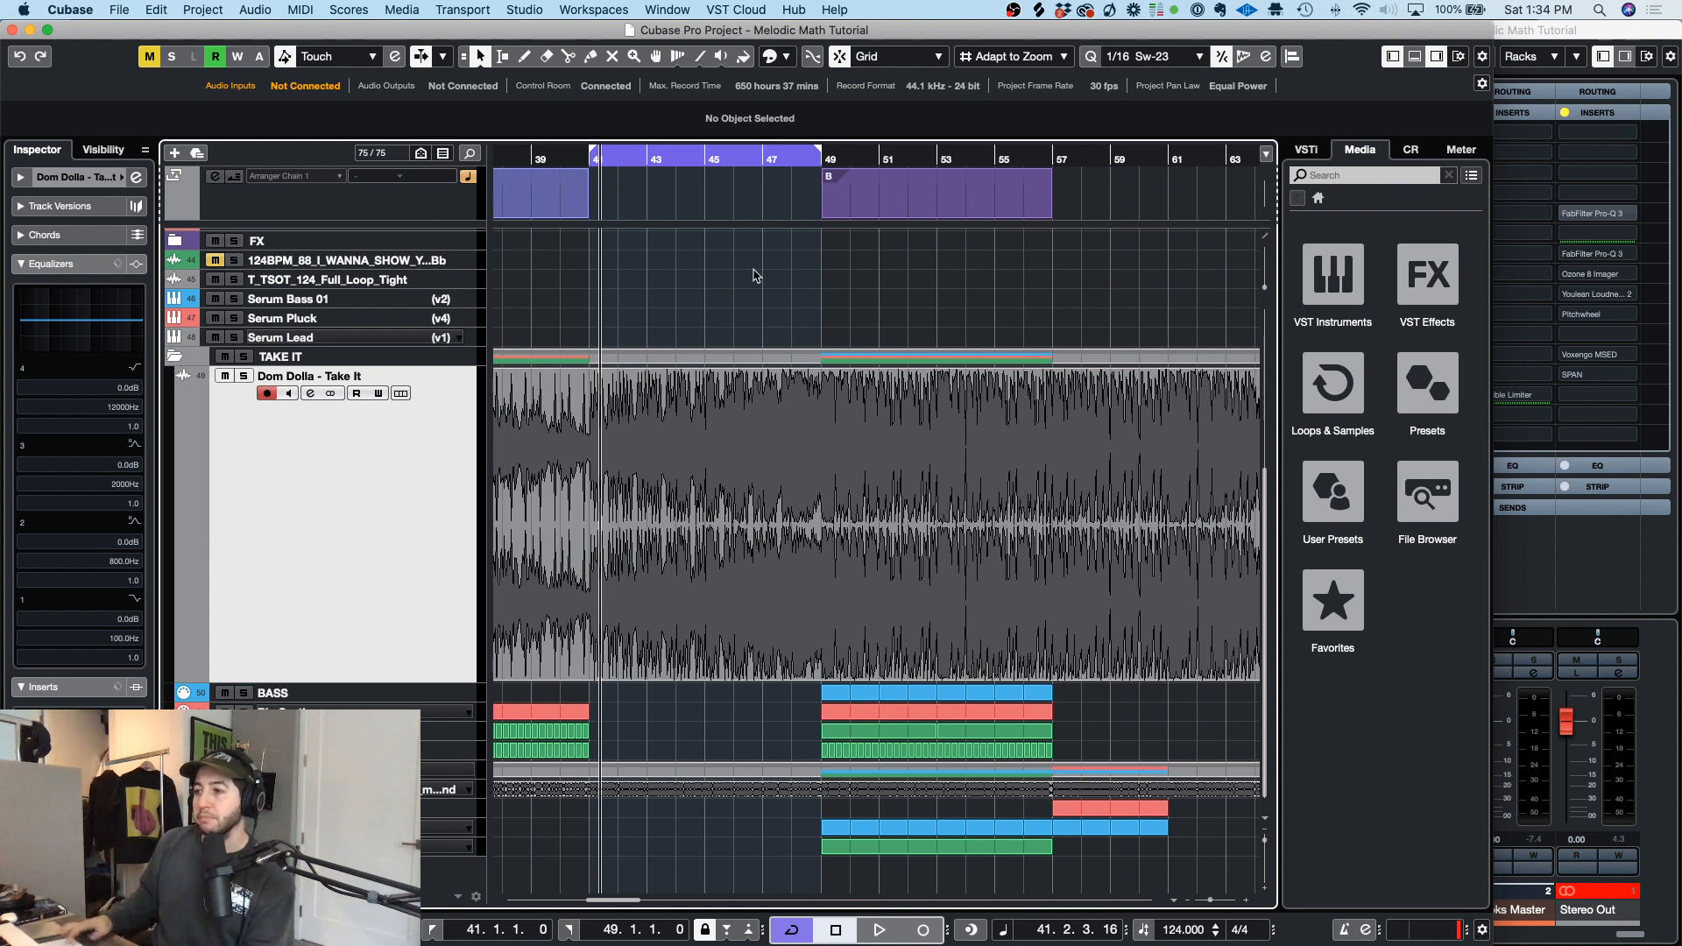
key("space")
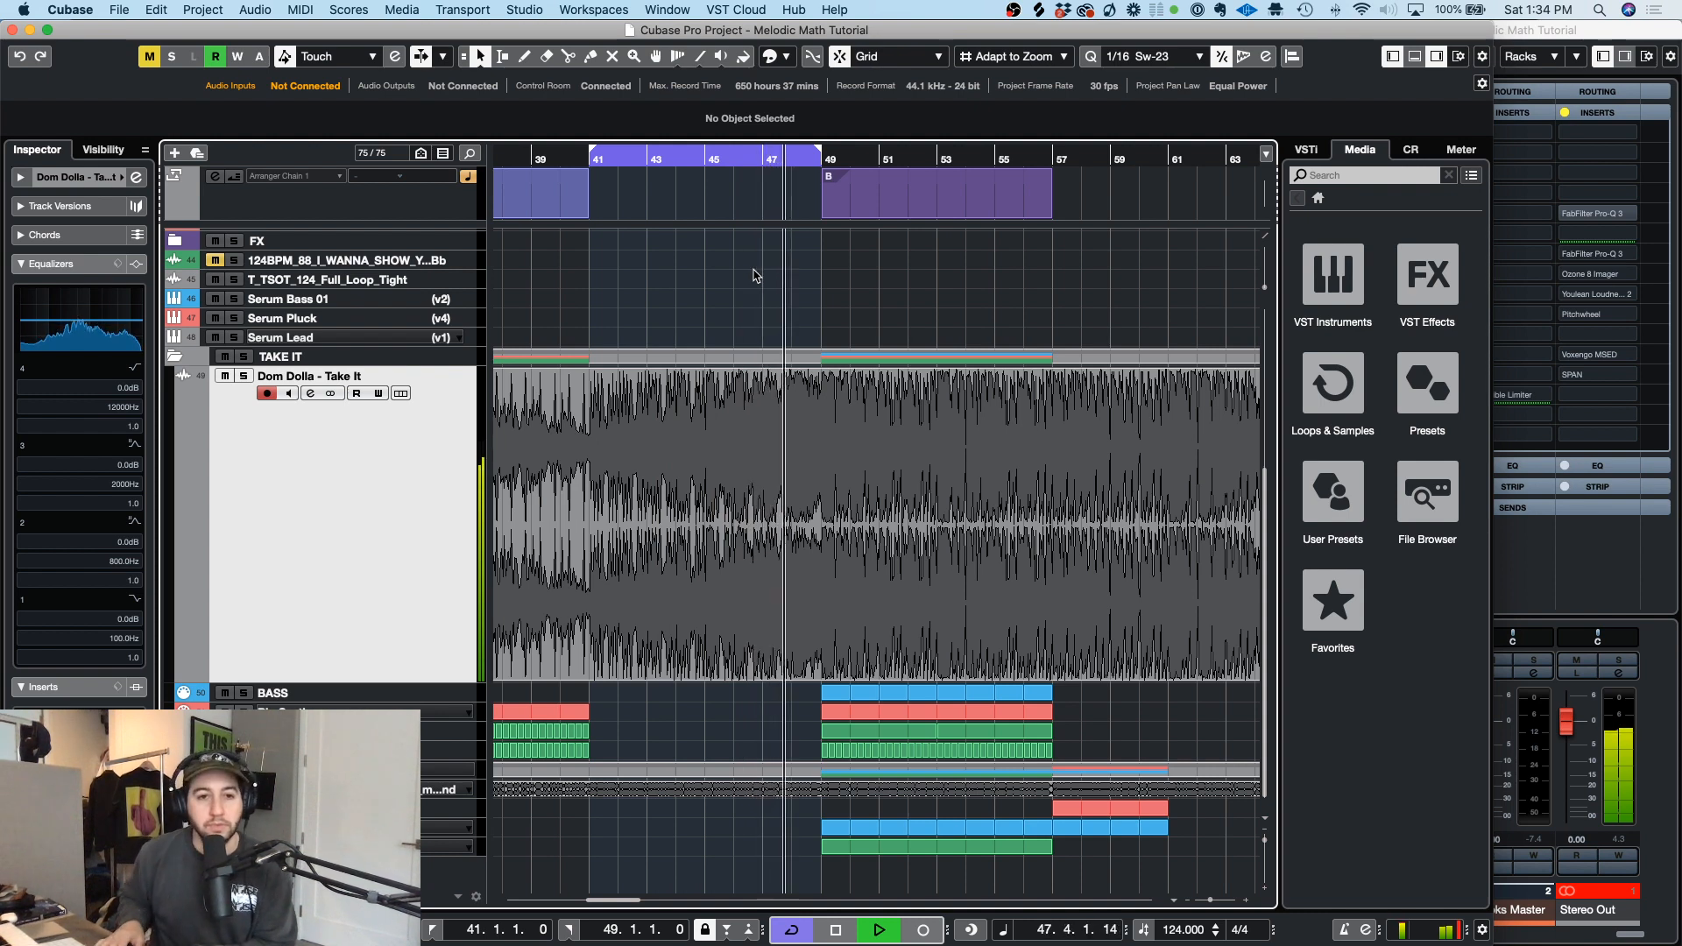
key("space")
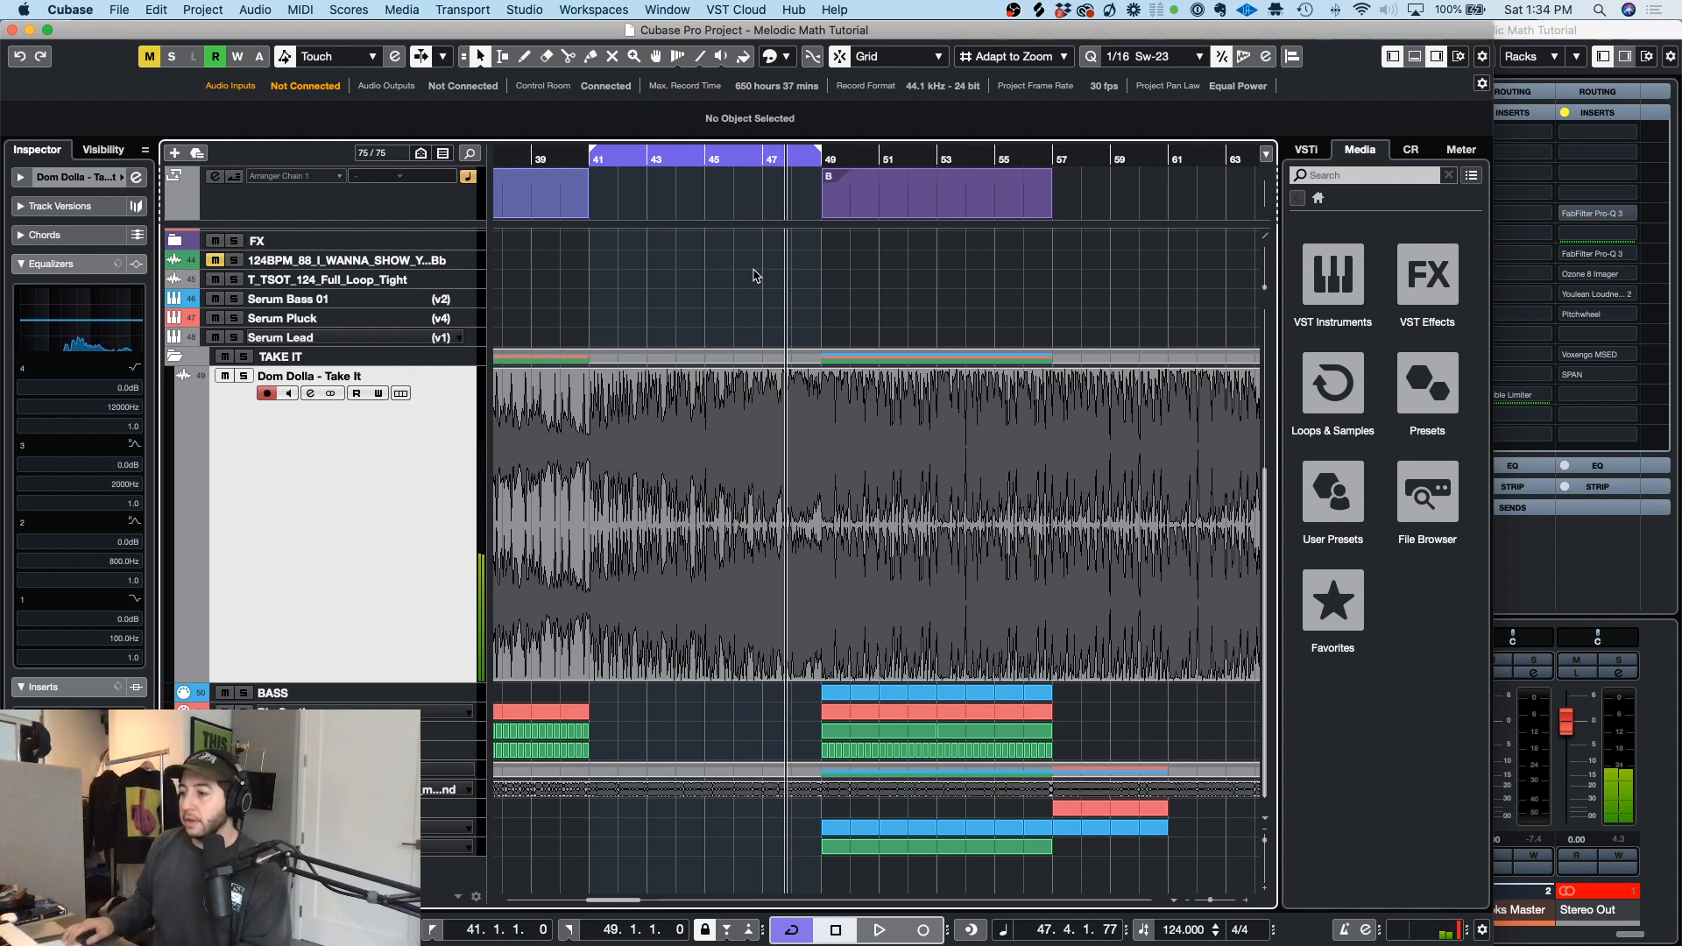
key("KP_2")
key("space")
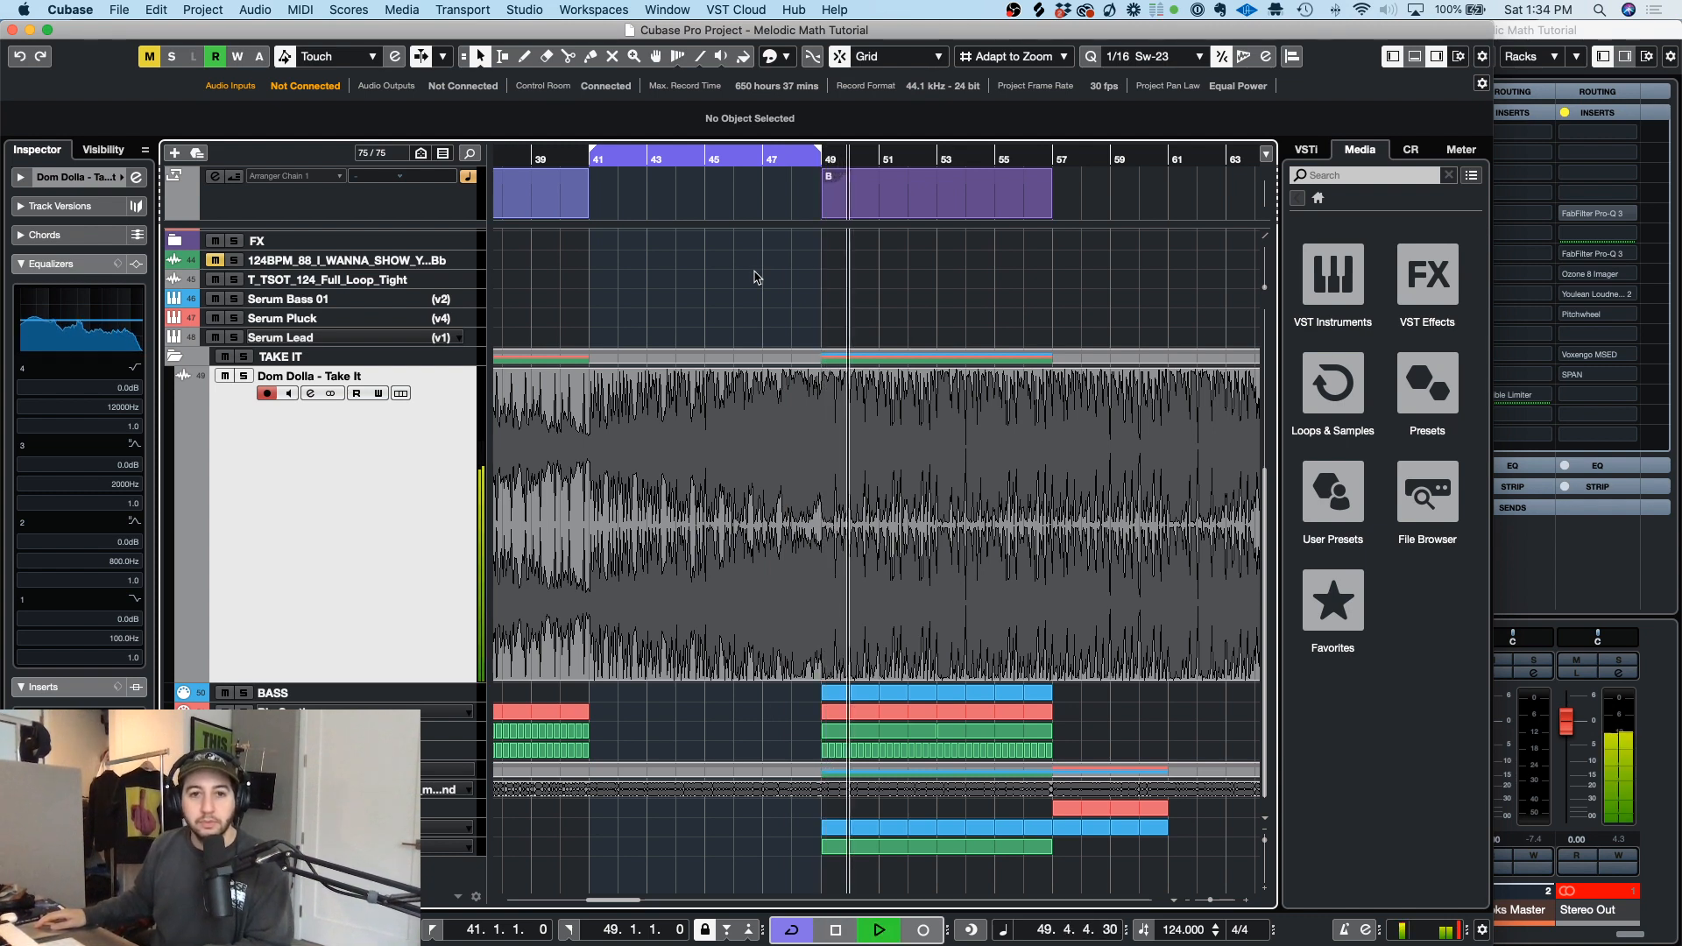
left_click(1567, 720)
left_click_drag(1567, 721, 1574, 793)
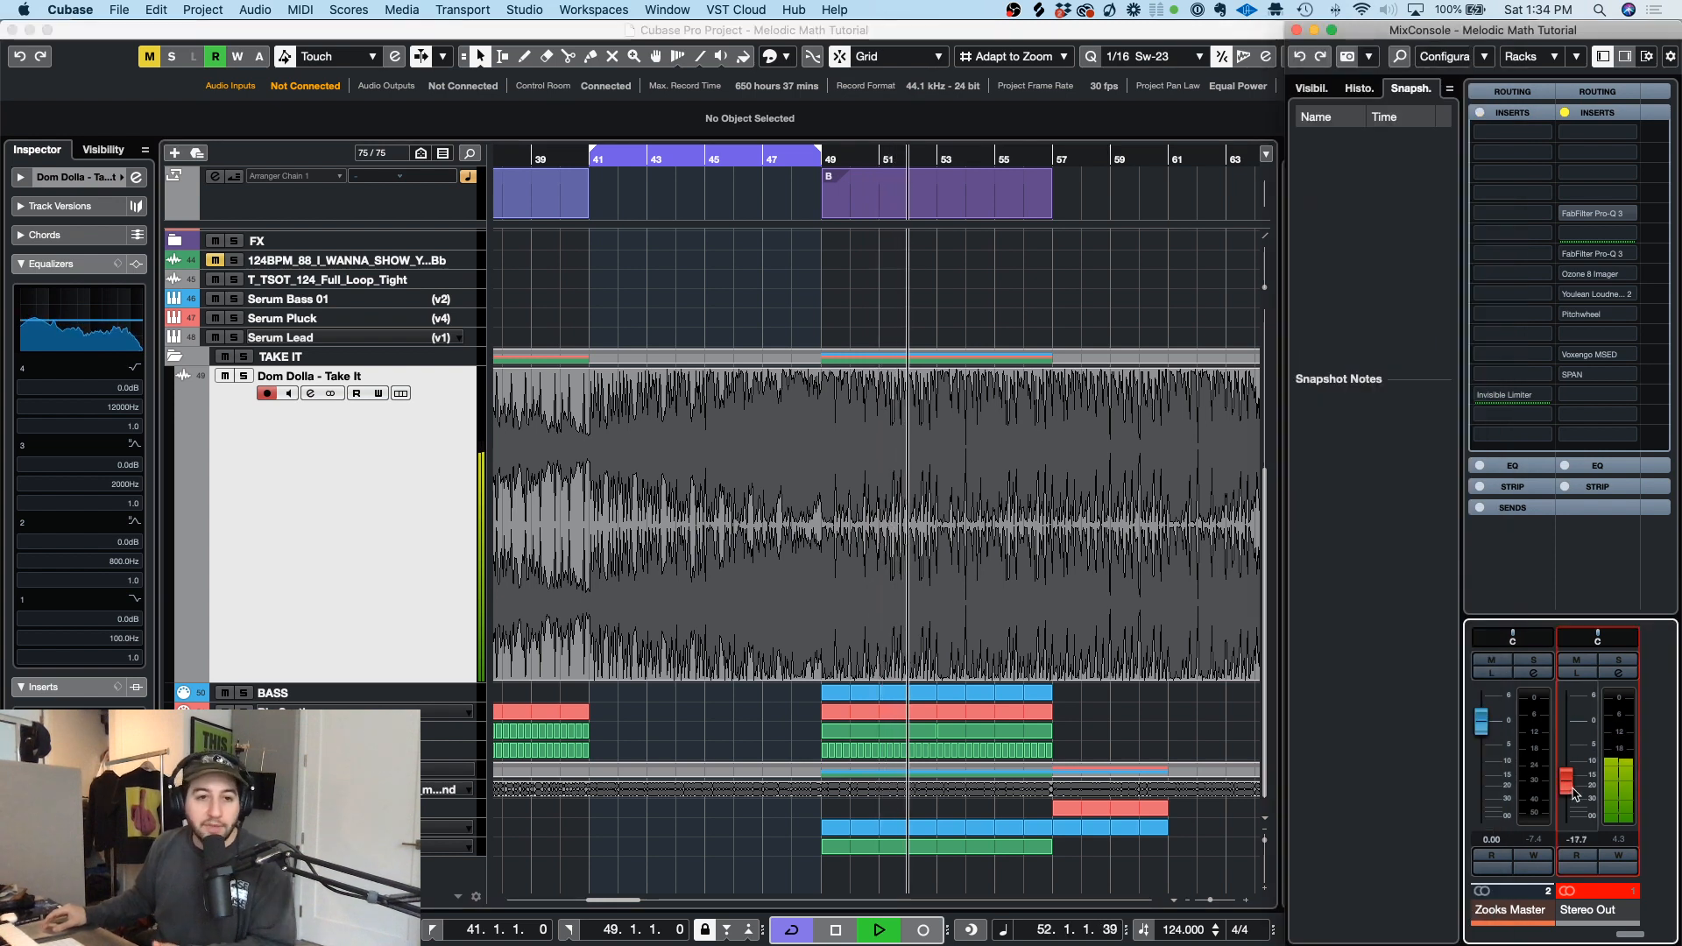
left_click(1573, 790, "super")
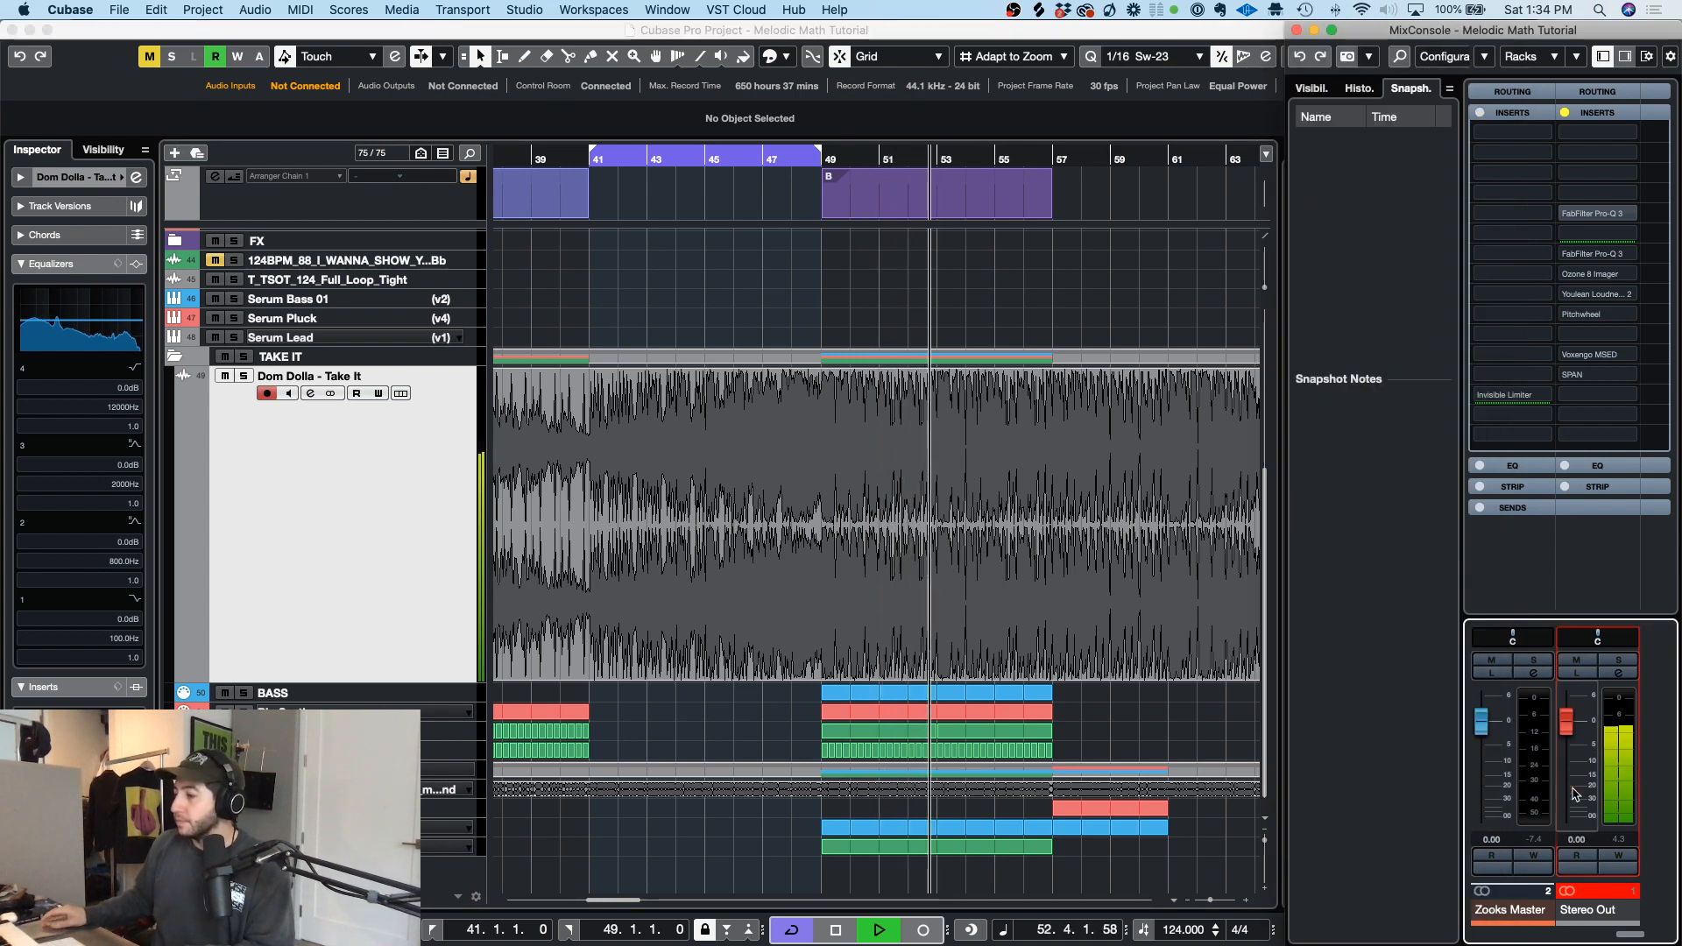
Step: Set the loop range to arranger section B, bars 49 to 57
left_click(833, 278)
scroll(835, 277, "left", 1)
left_click(901, 203)
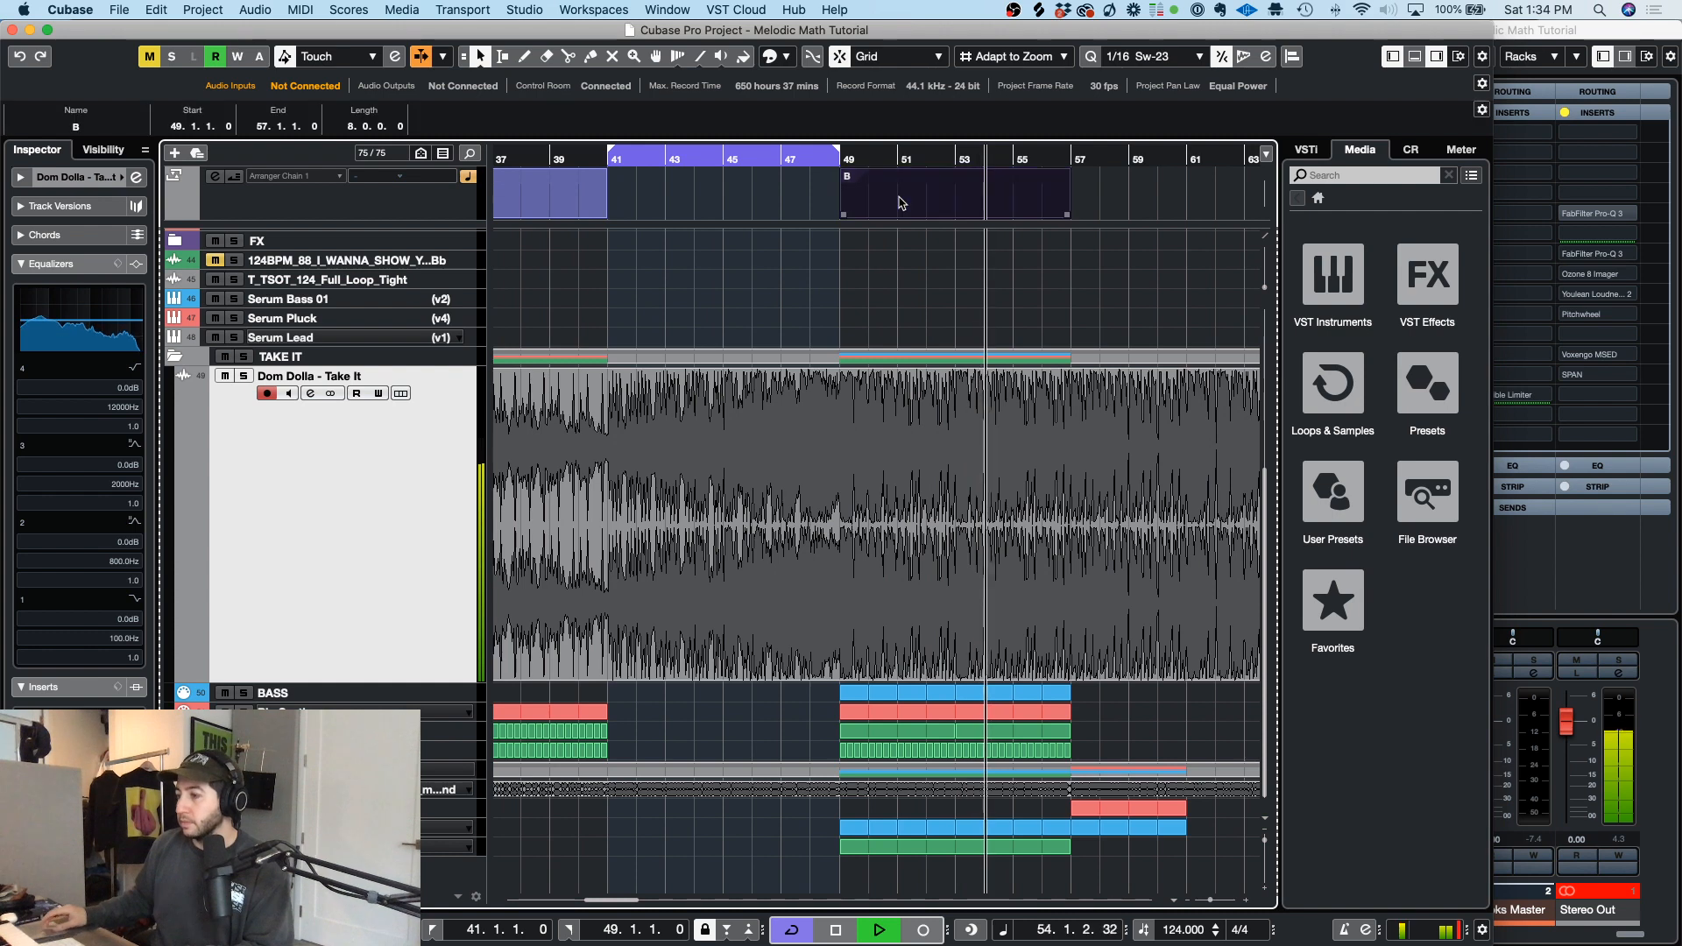
key("p")
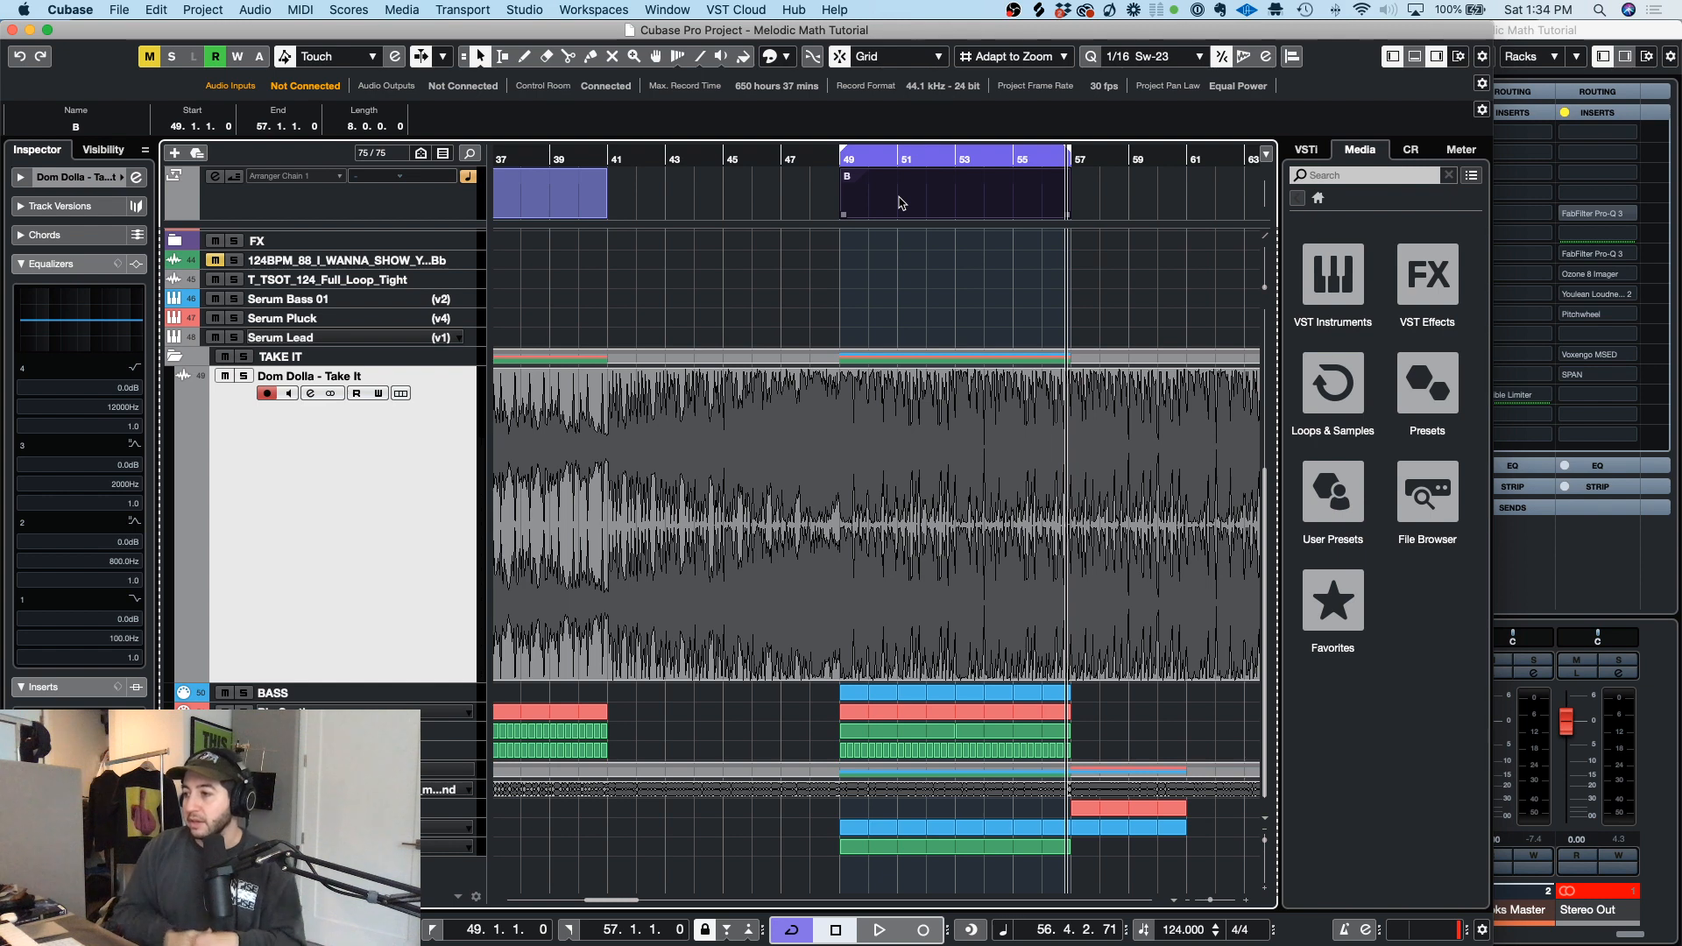
Step: Return the playhead to the start of section B at bar 49
scroll(912, 302, "right", 3)
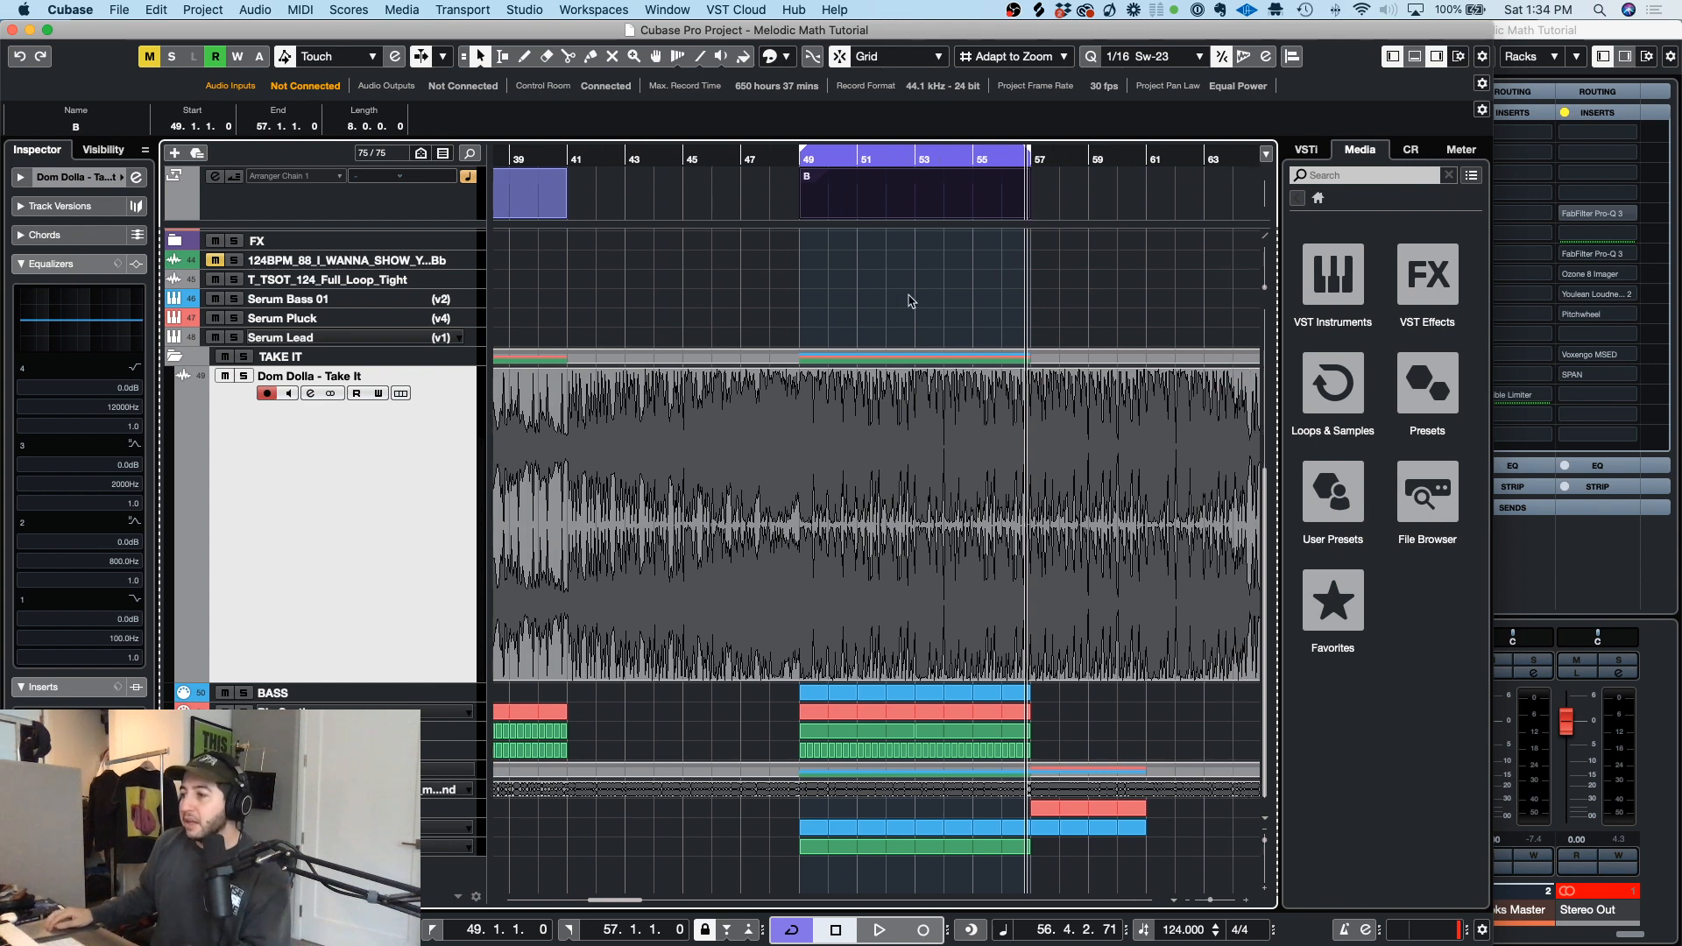
key("h")
key("h")
scroll(912, 301, "left", 2)
scroll(912, 301, "left", 3)
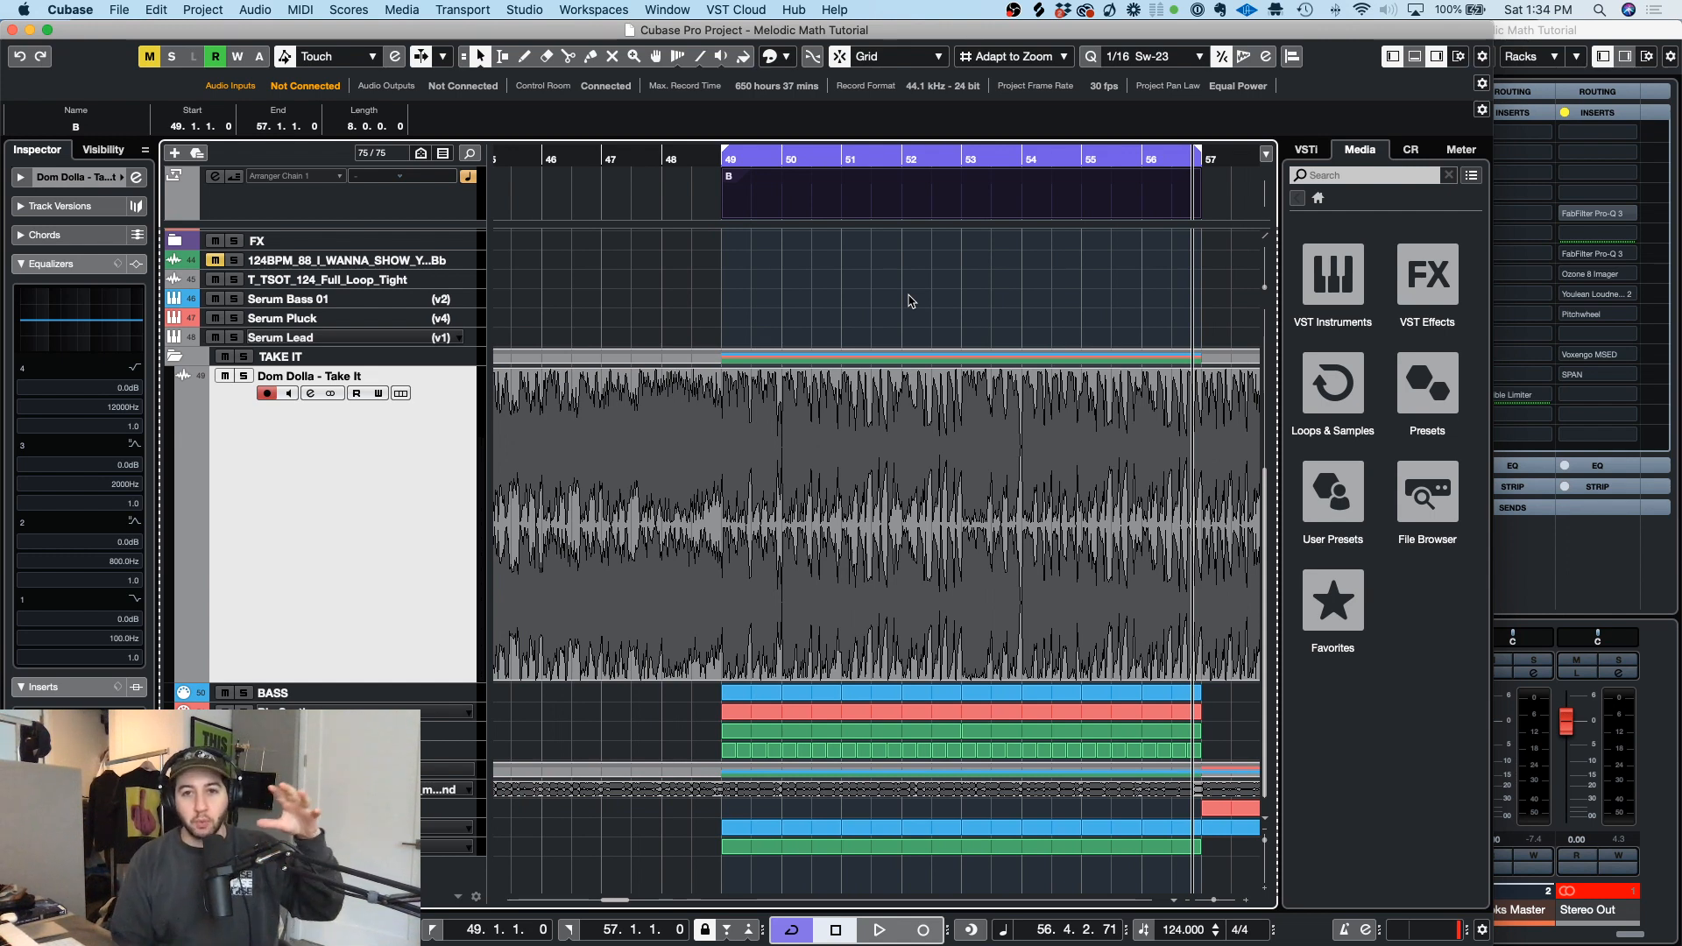
key("KP_1")
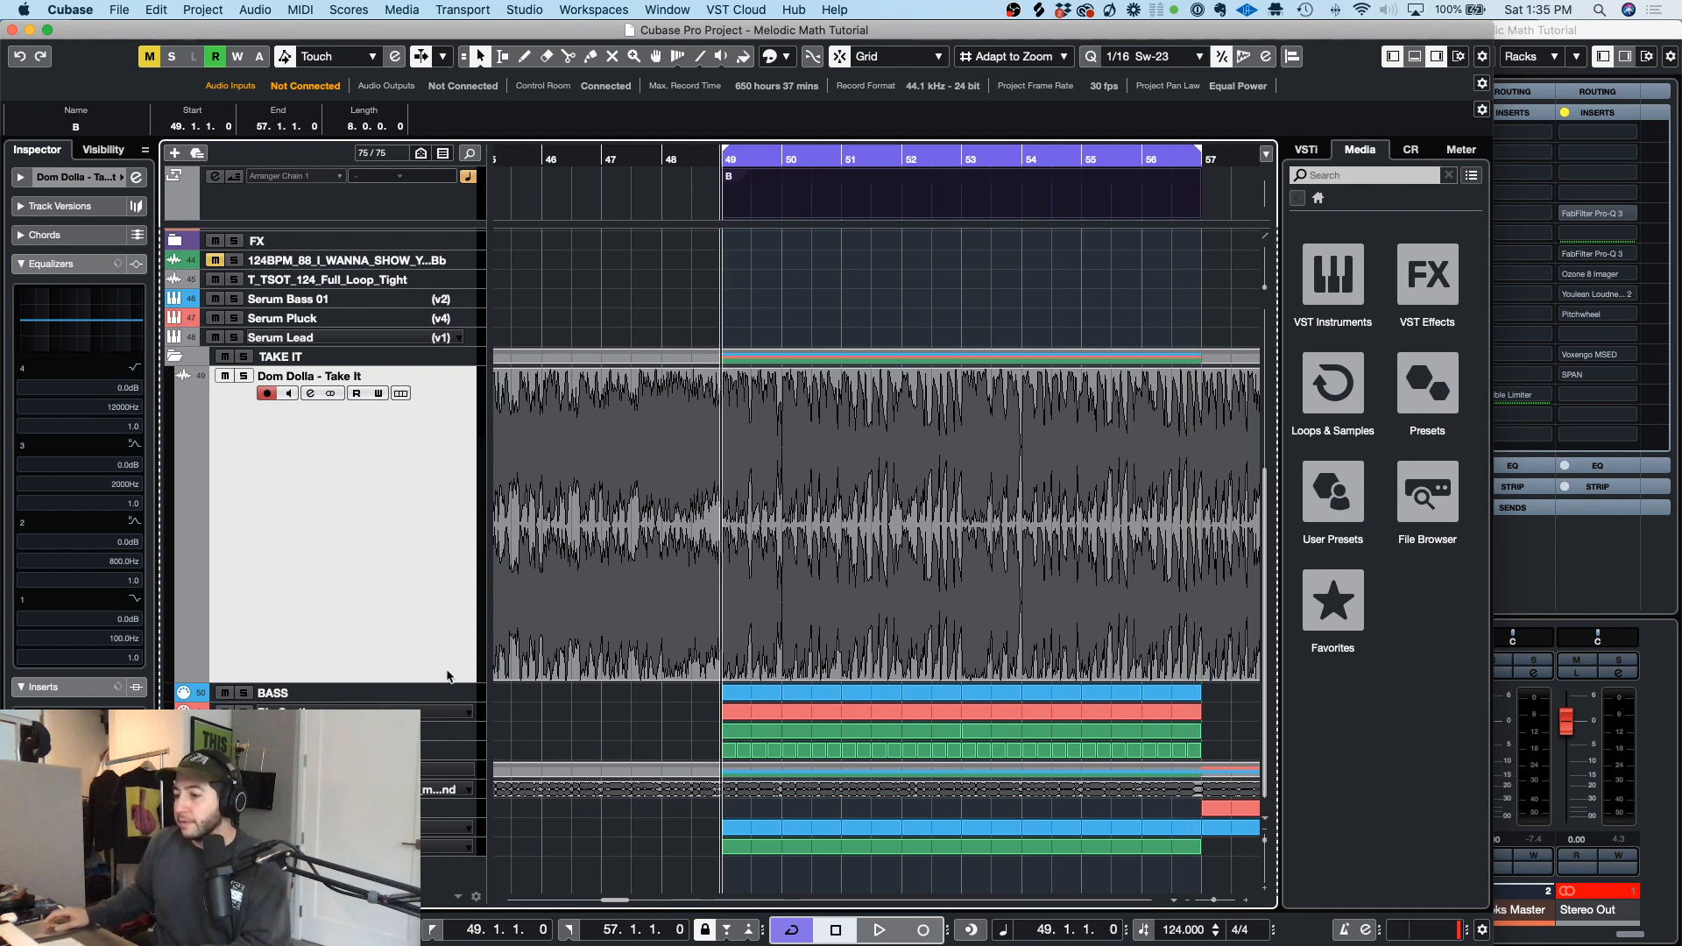
Step: Enlarge the BASS track in the TAKE IT folder and select its first part at bar 49
left_click(362, 695)
scroll(687, 508, "down", 1)
key("h")
key("h")
key("h")
key("h")
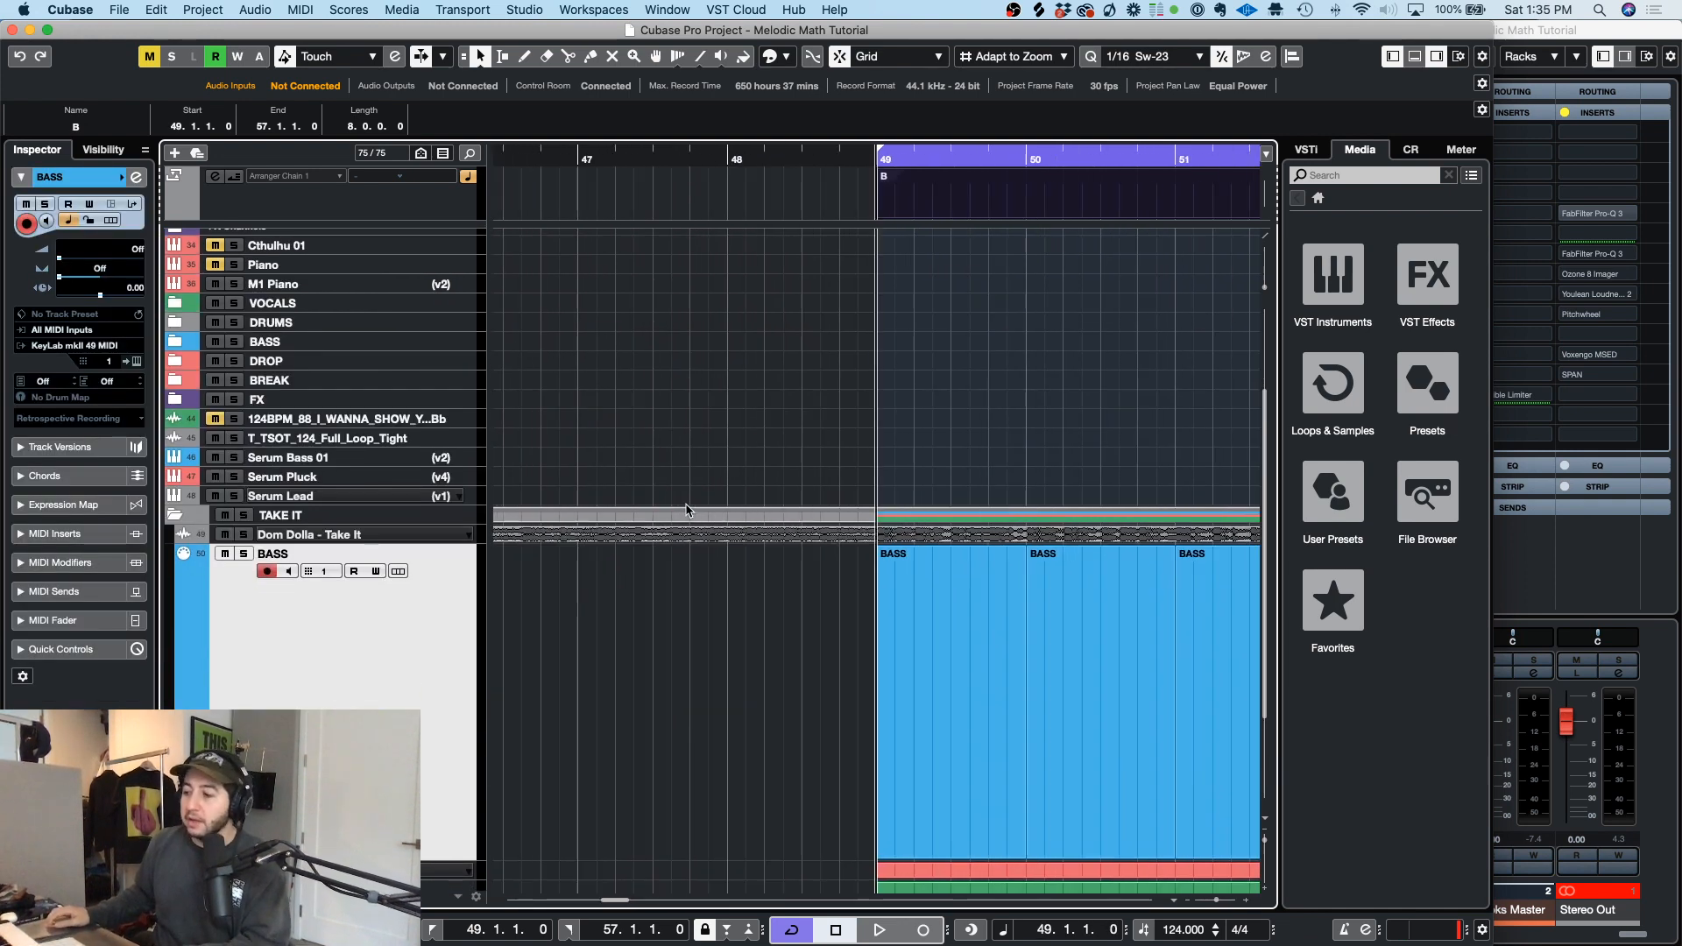
left_click(921, 658)
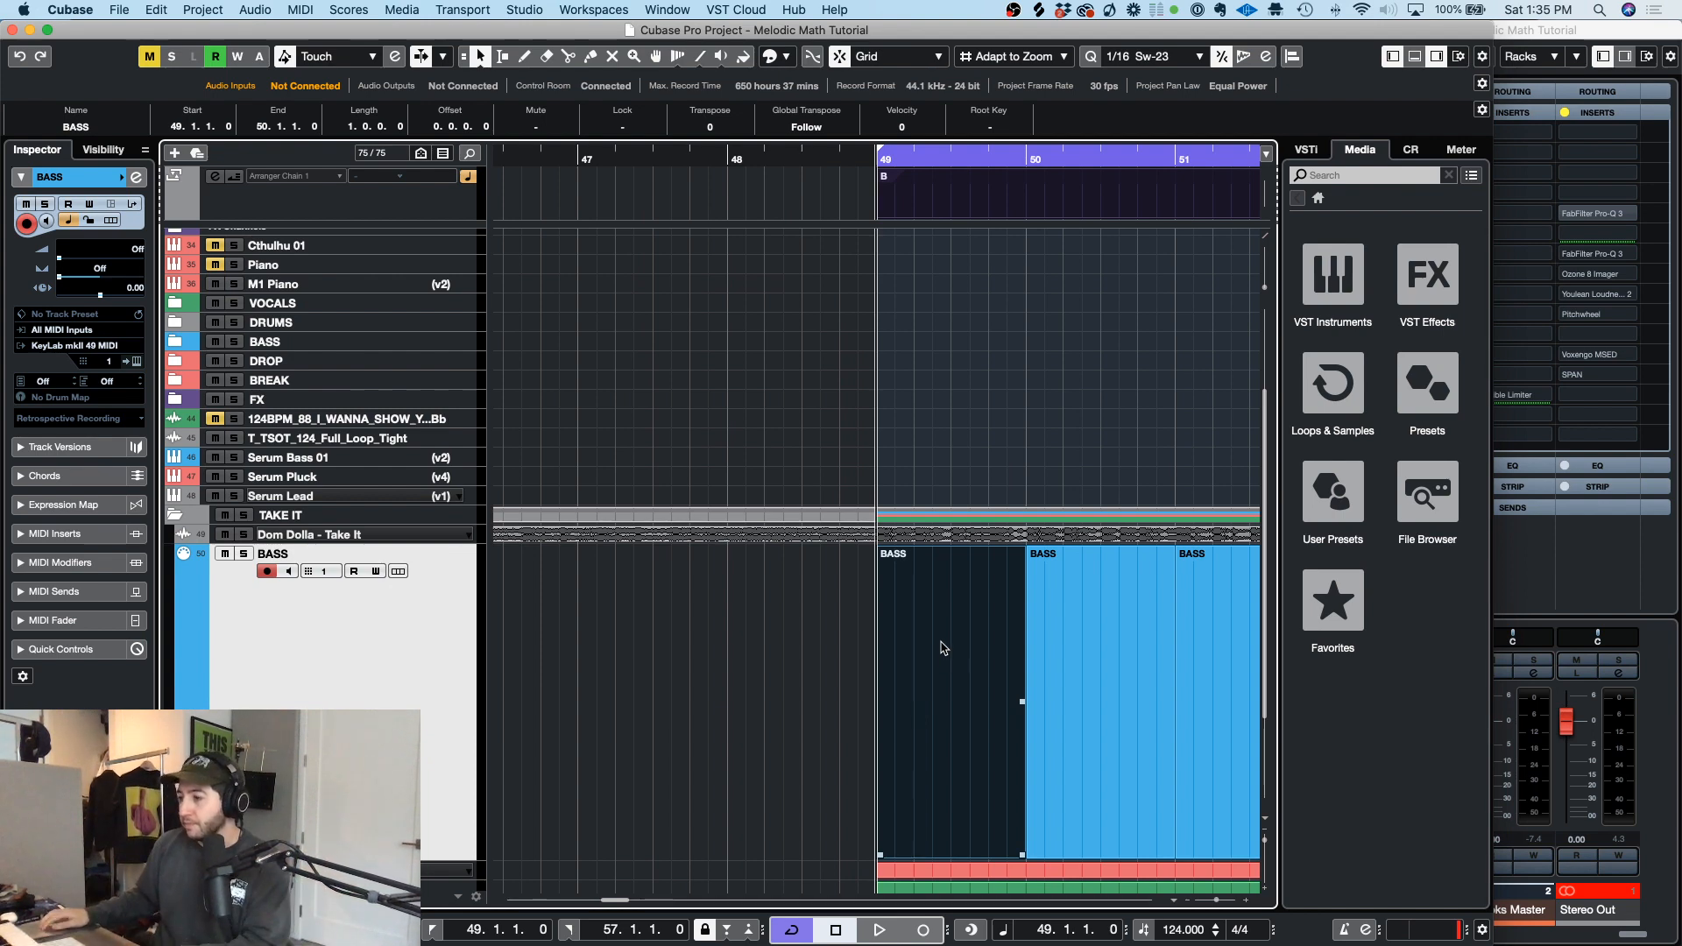
Step: Listen to section B from bar 49 for about four bars to follow the bass pattern
scroll(942, 649, "down", 3)
scroll(943, 648, "right", 5)
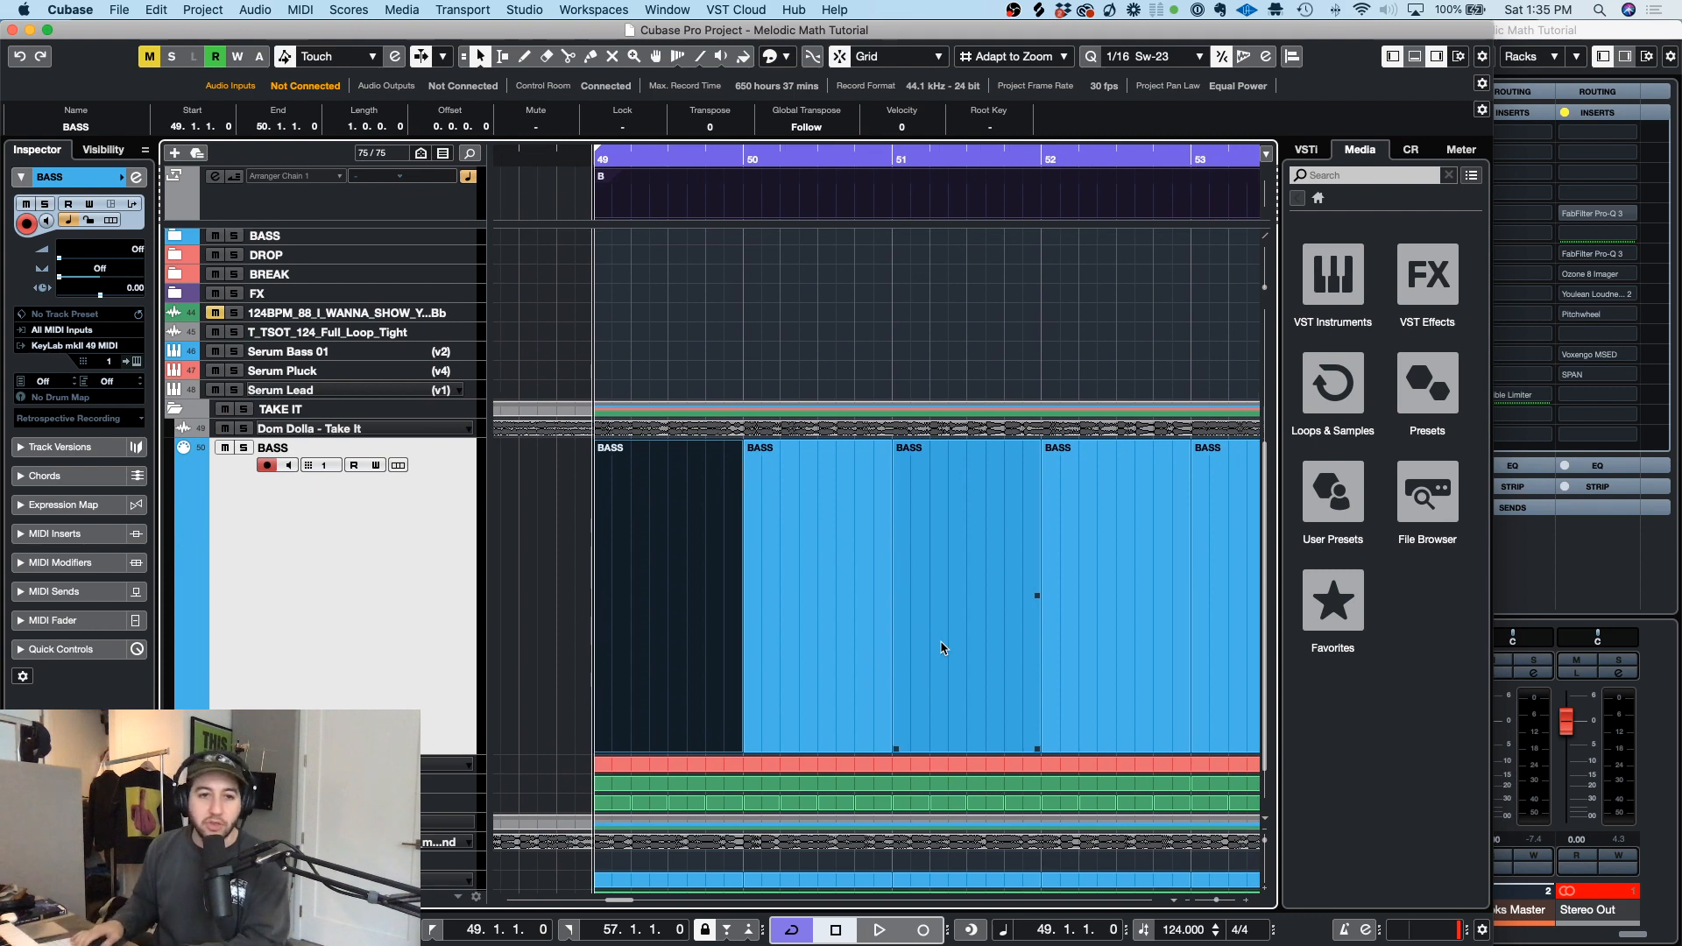
key("space")
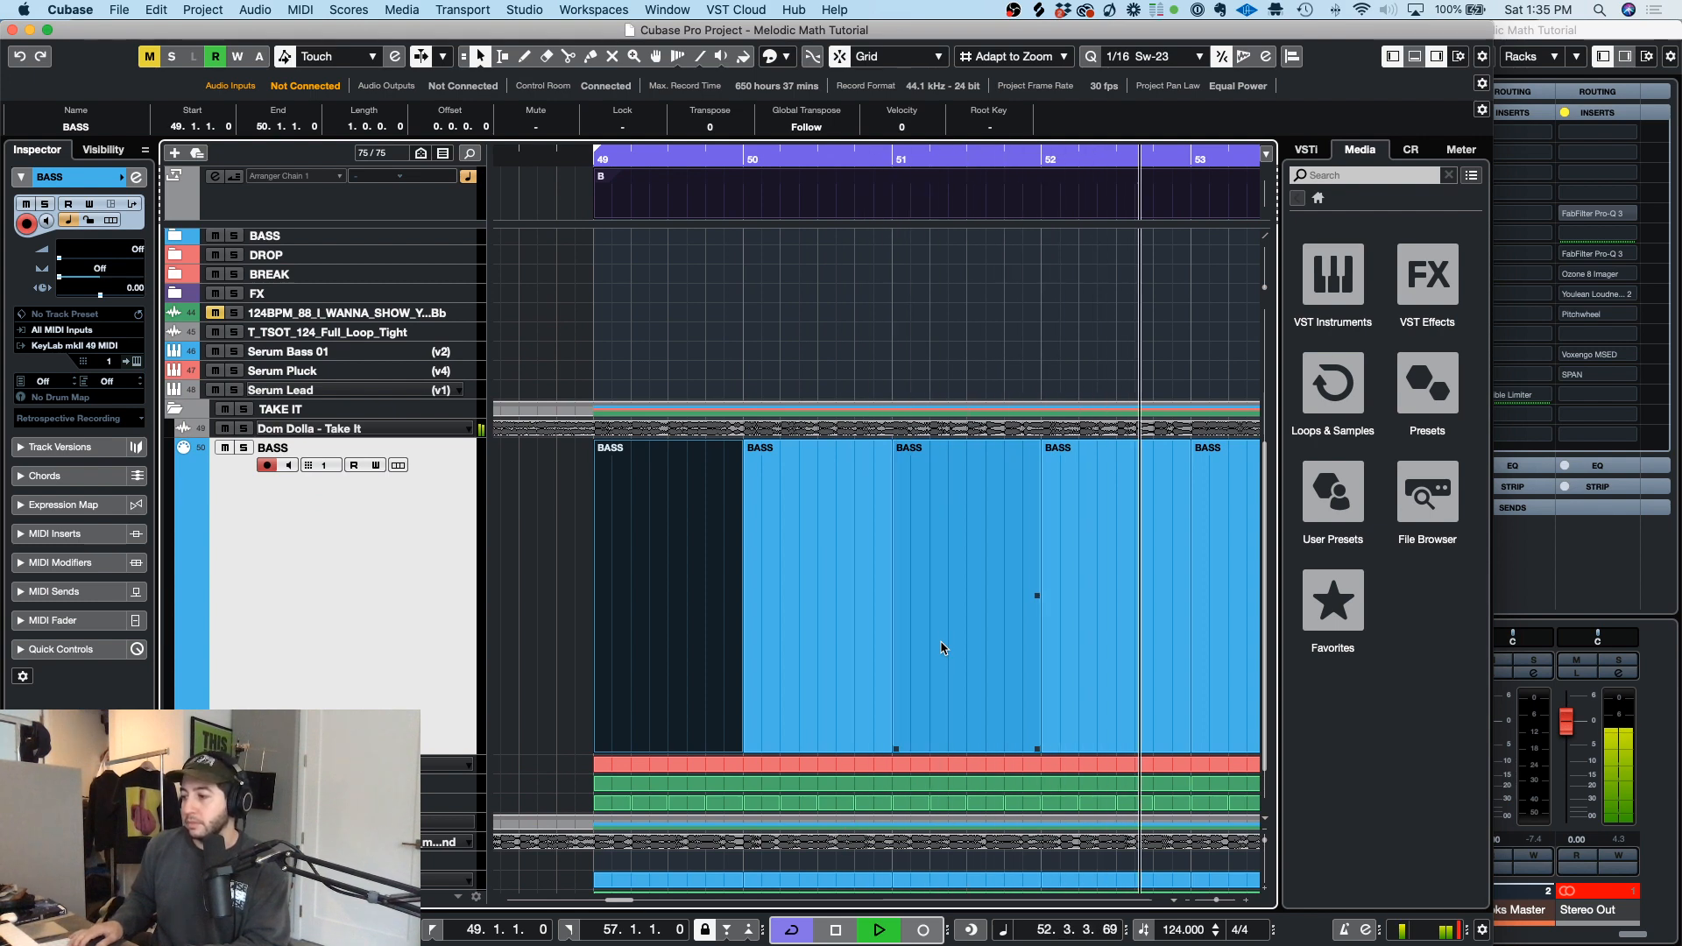
key("space")
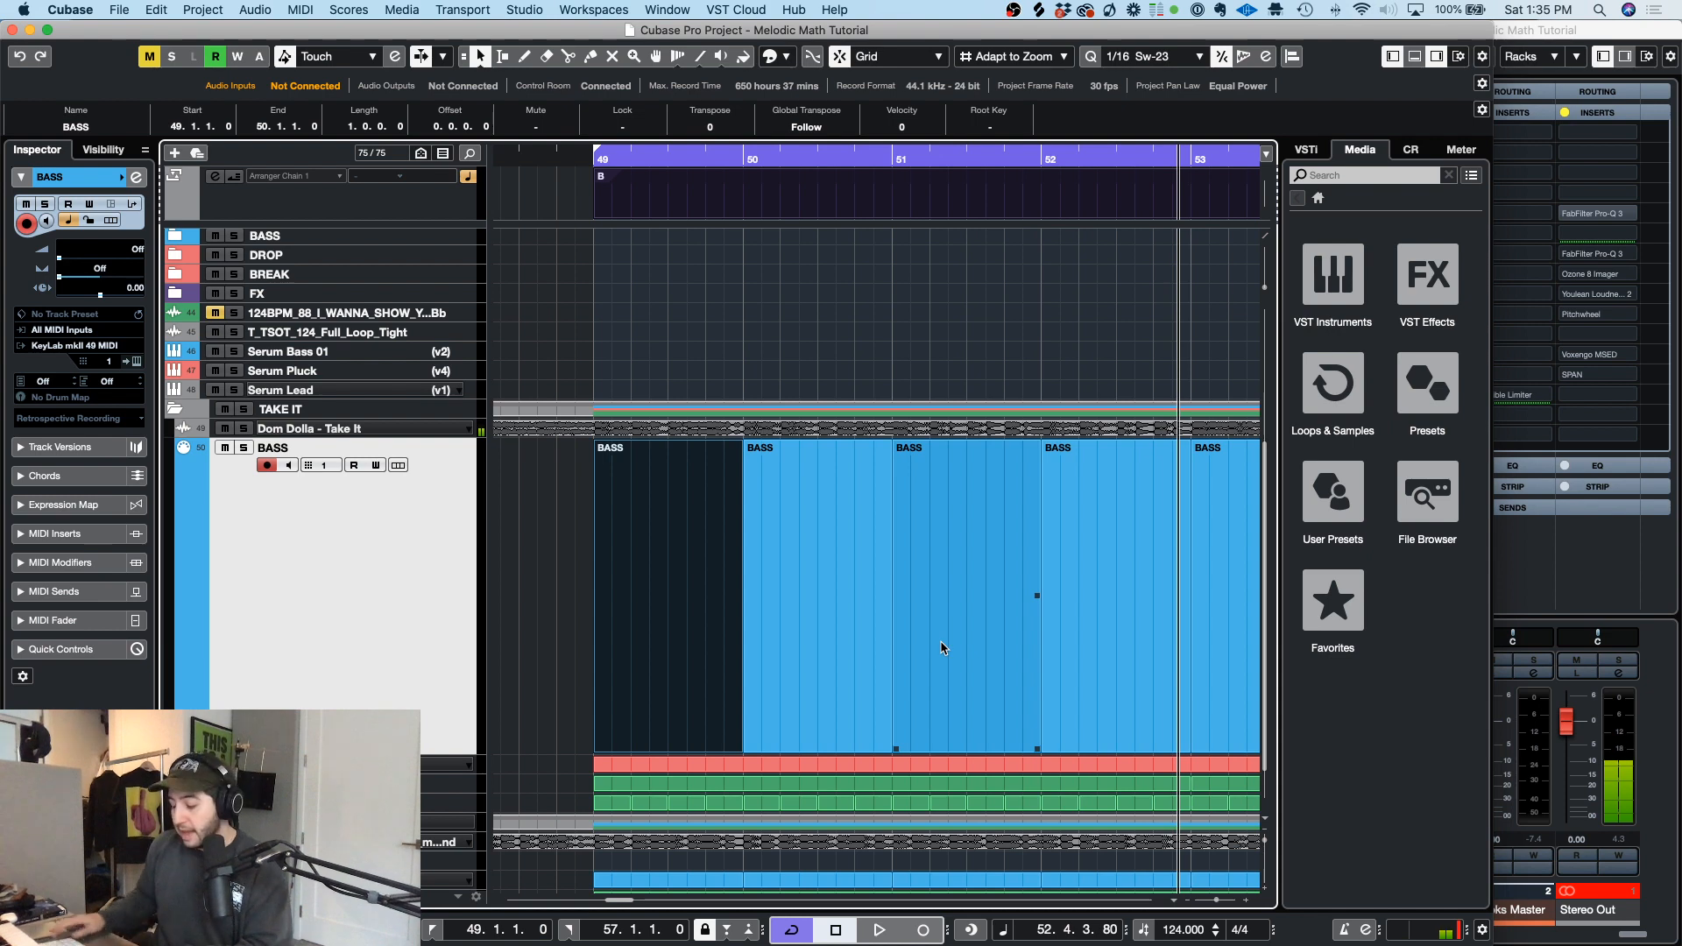
Step: Go through the one-bar BASS parts of section B in turn, from bar 49 to bar 52
key("g")
key("g")
key("g")
key("g")
key("g")
key("g")
left_click(586, 567)
key("h")
key("h")
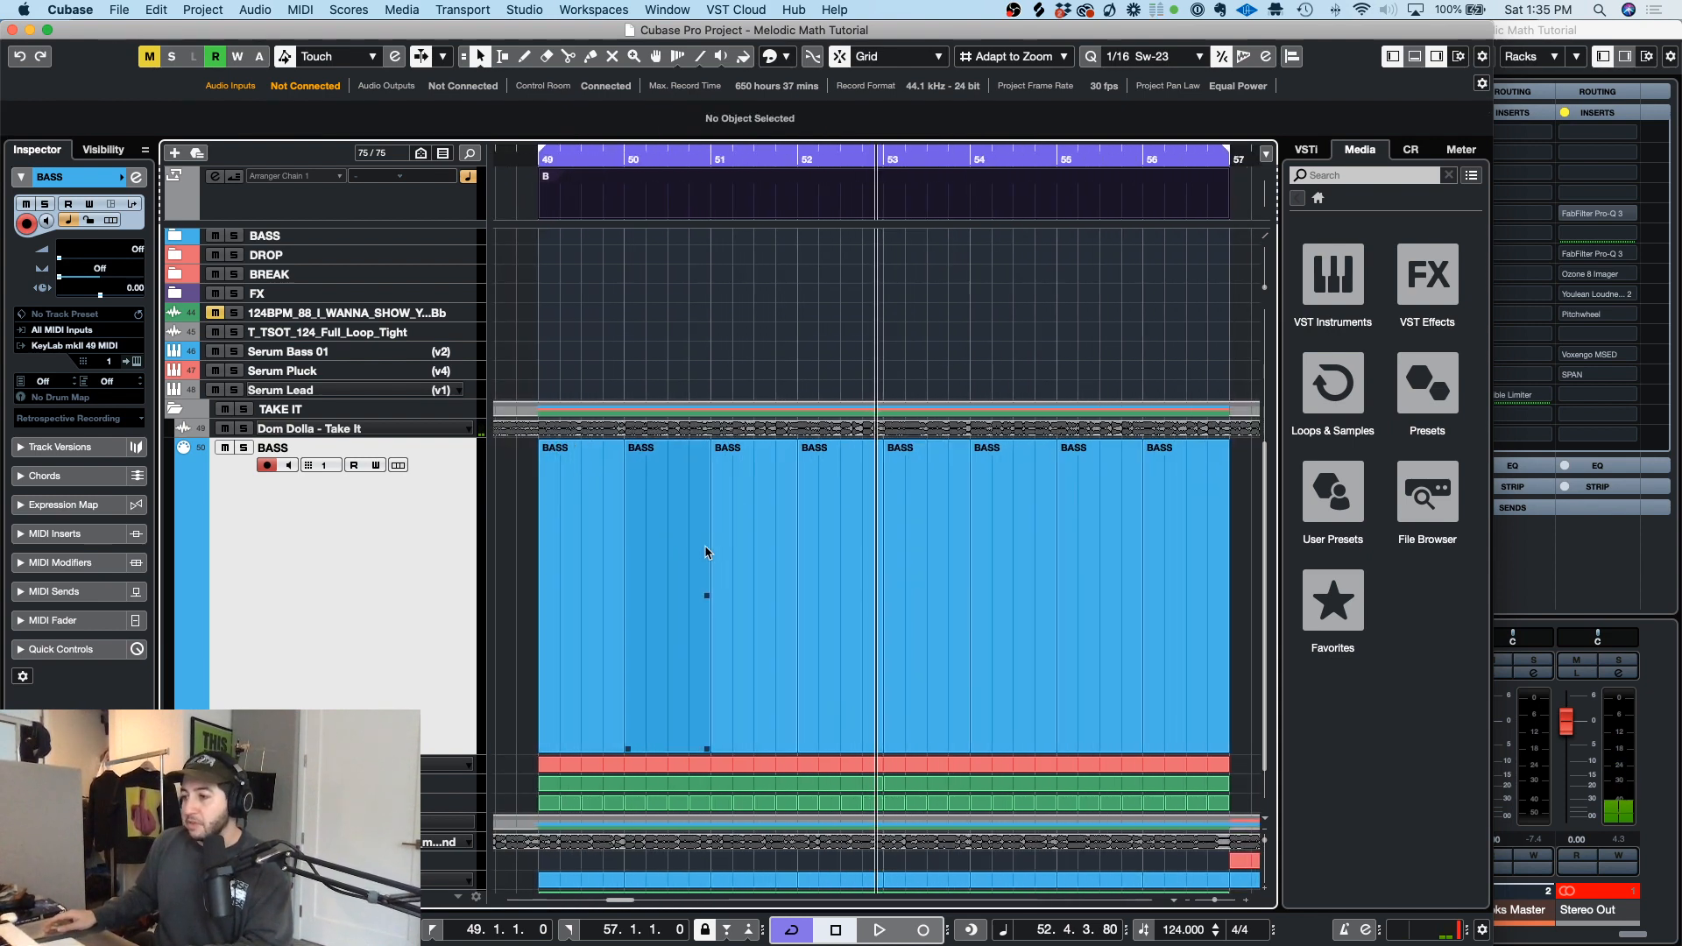
left_click(586, 505)
left_click(675, 518)
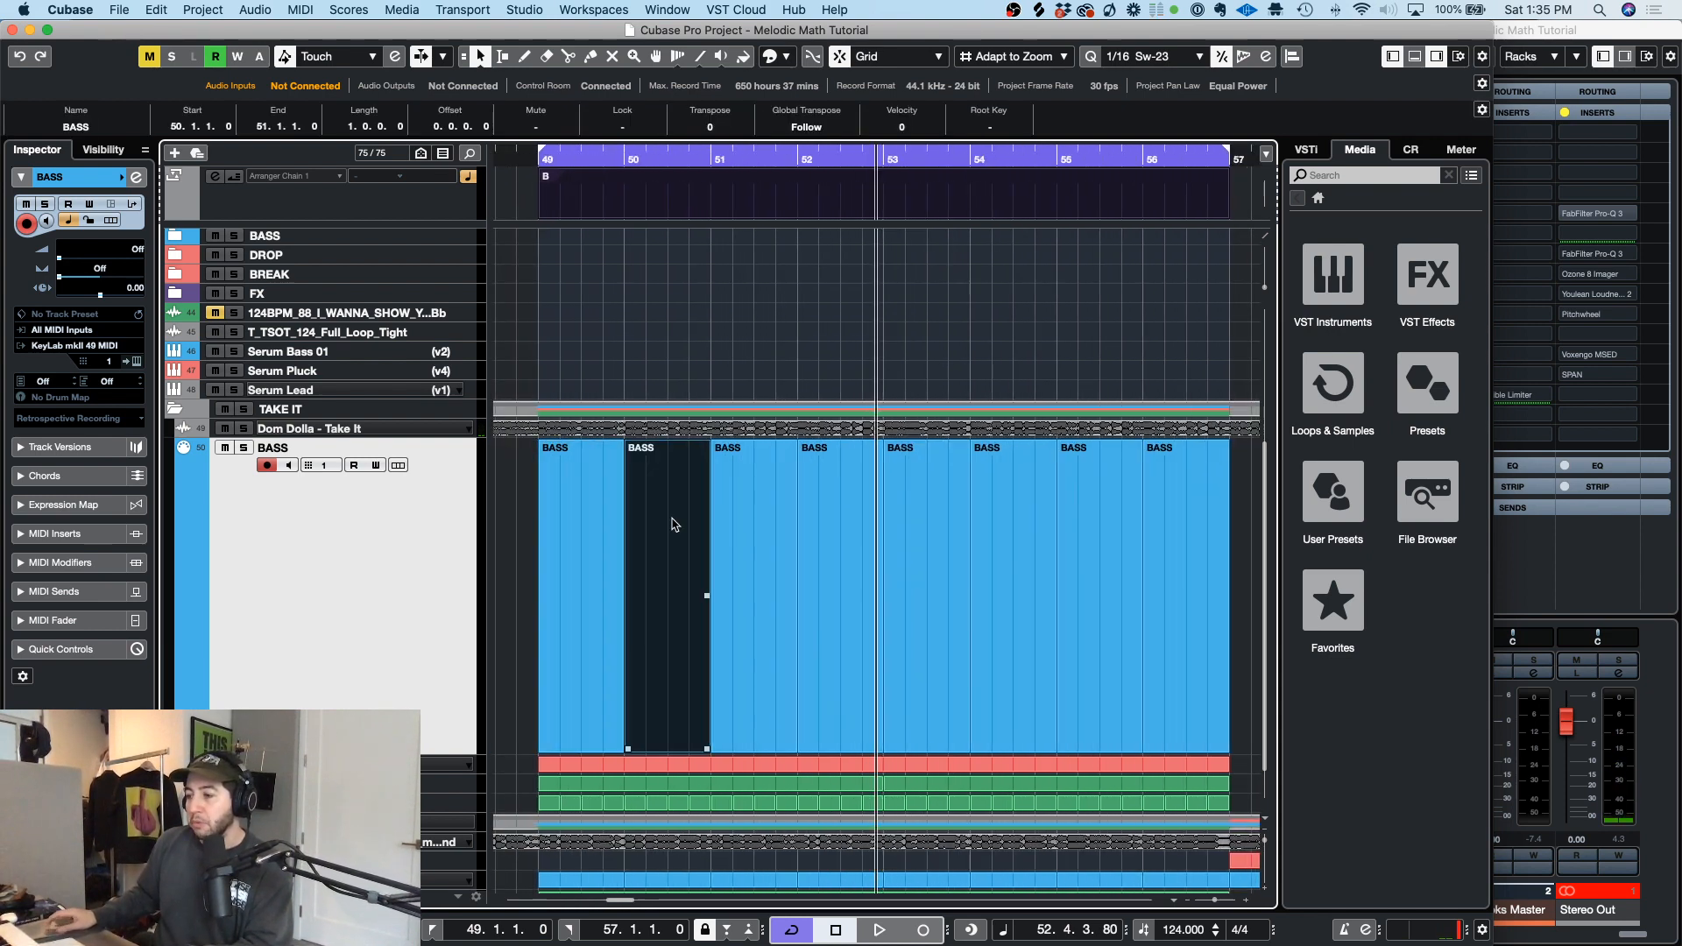
left_click(780, 510)
left_click(830, 510)
Step: Select and enlarge the Big Synth track, showing its parts in sections A and B
key("Down")
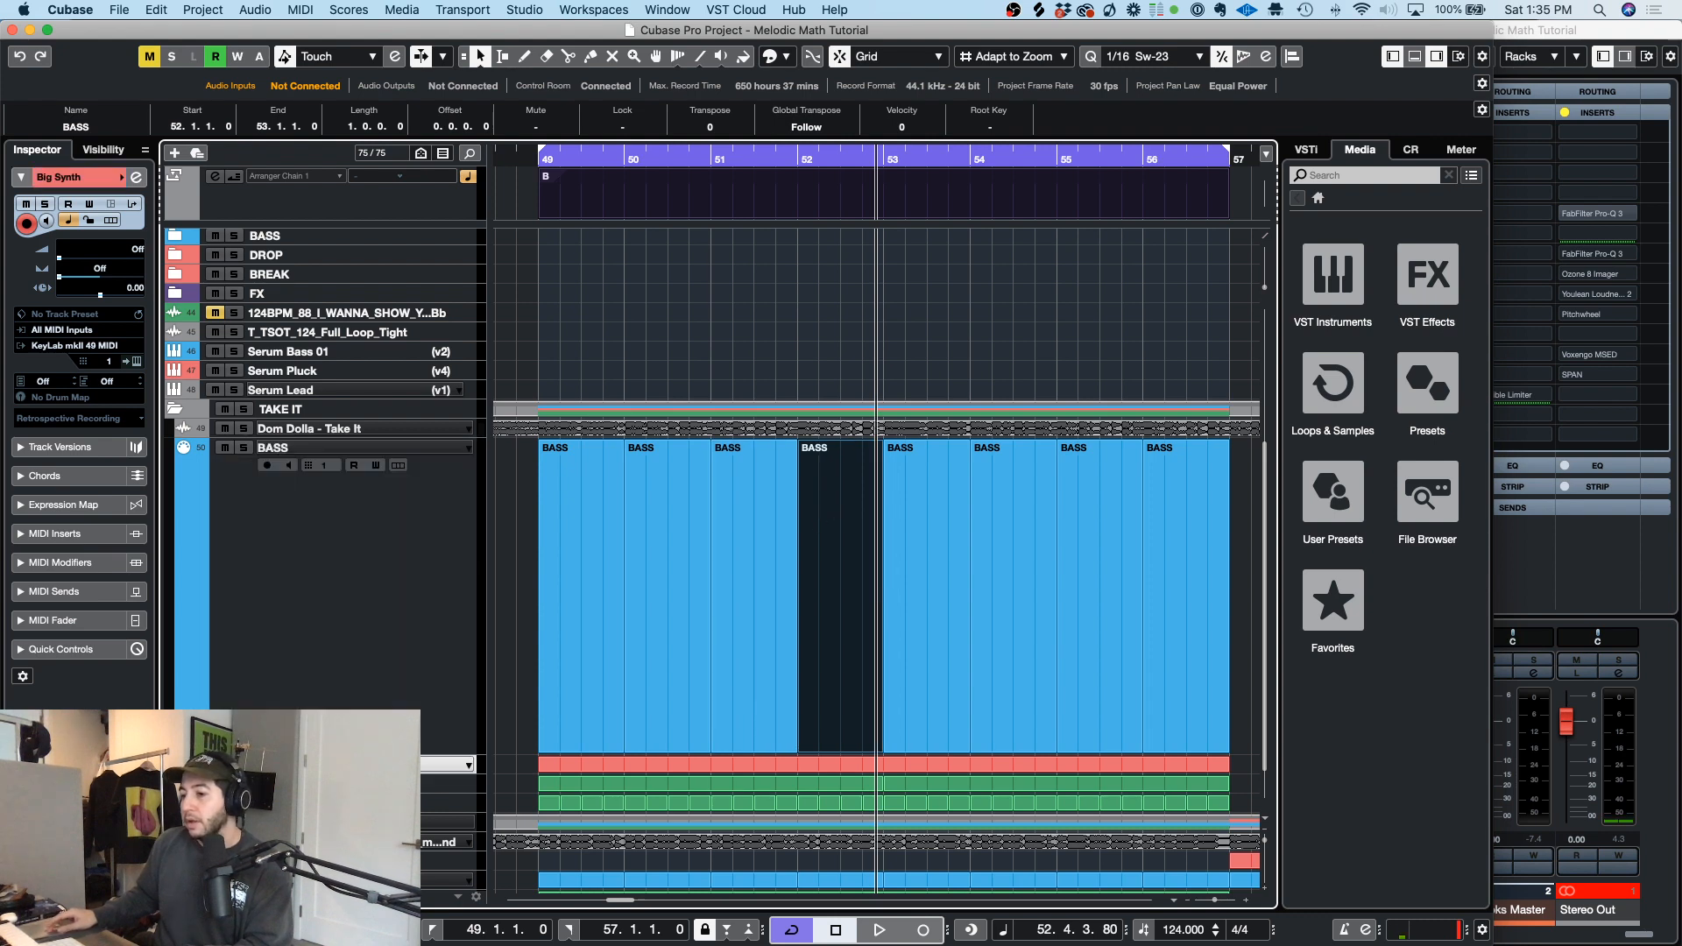
key("g")
key("g")
key("g")
key("g")
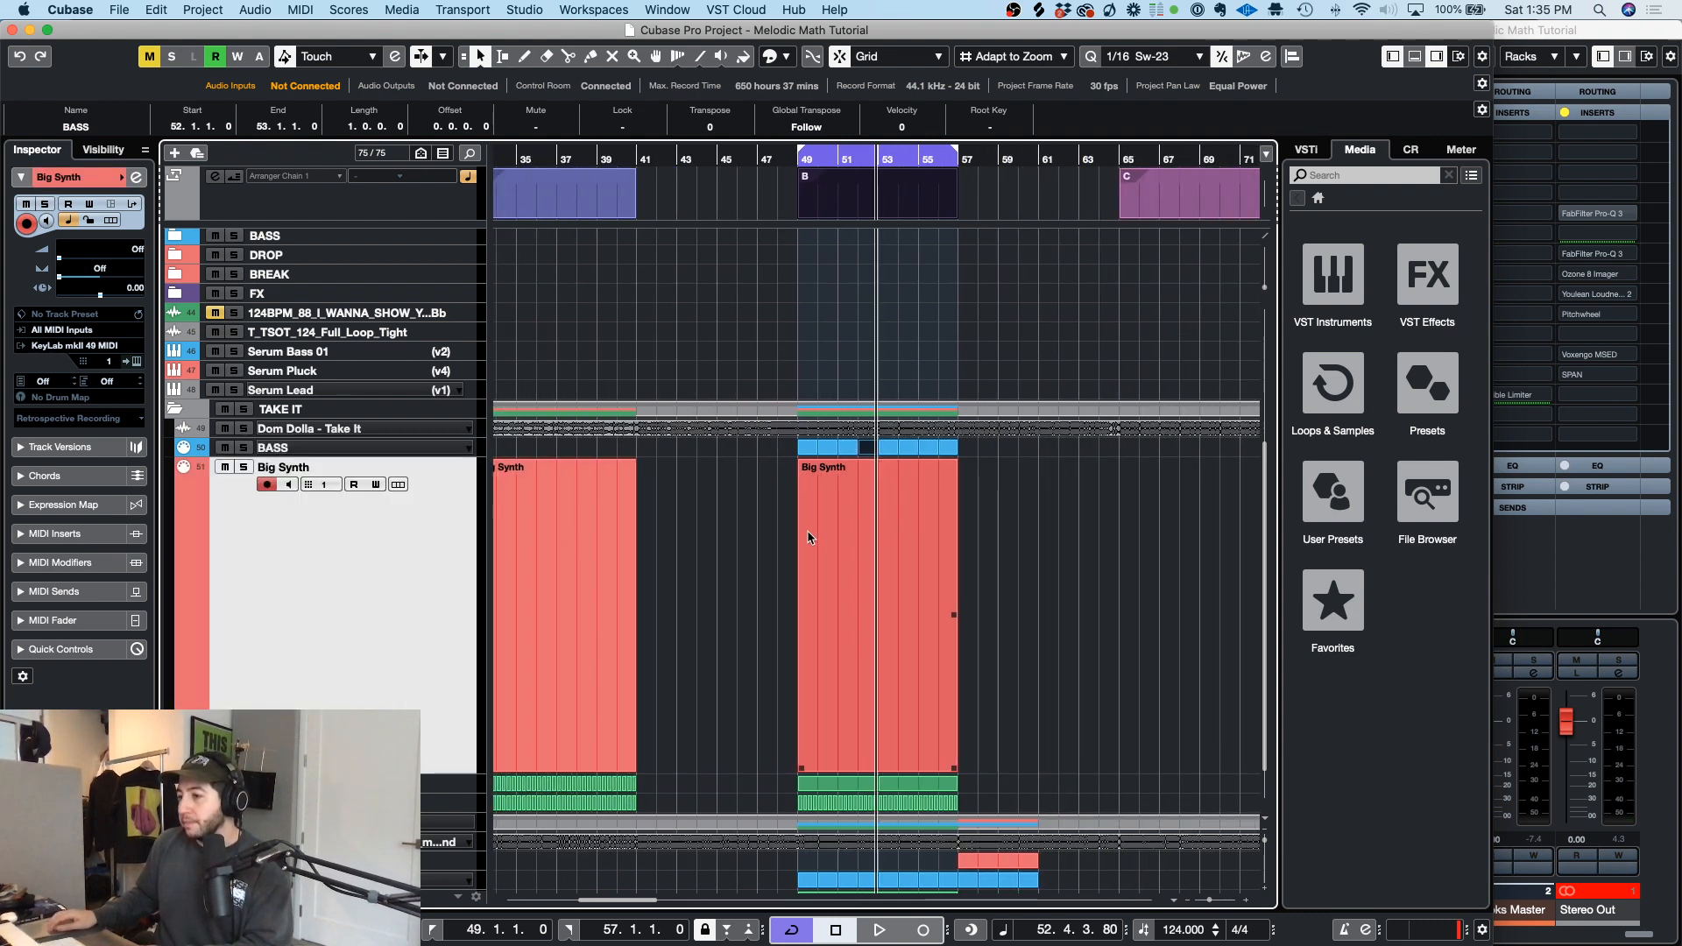
scroll(990, 503, "left", 5)
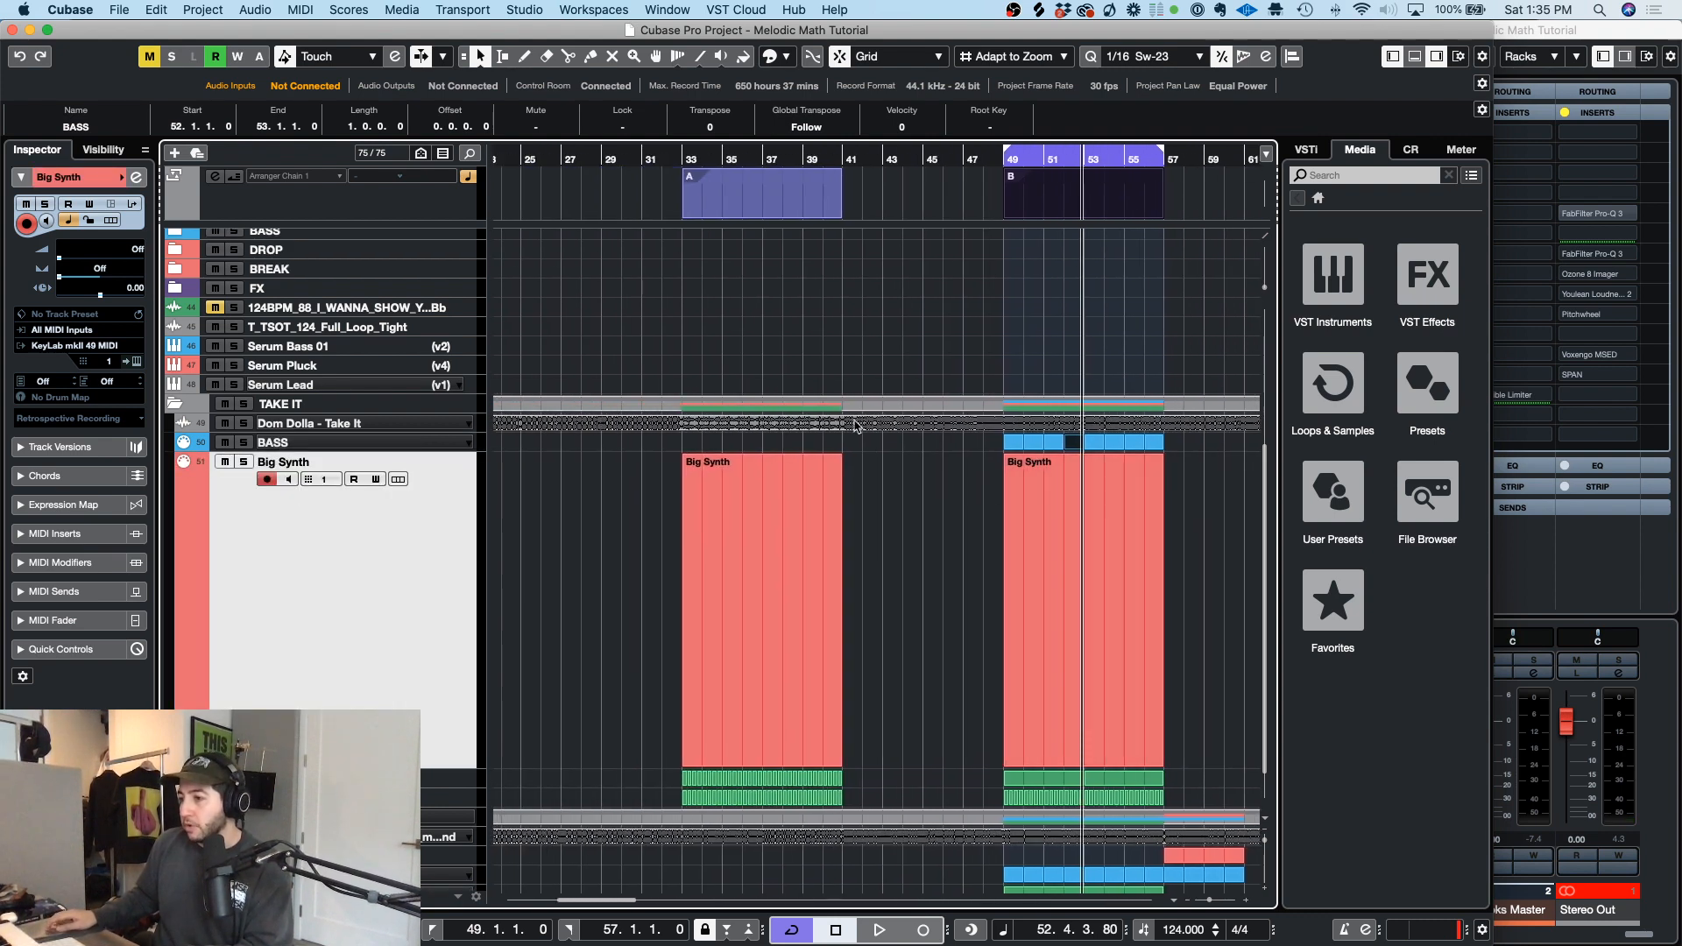
Step: Start playback at bar 33 and set the loop range to the Big Synth part in section A, bars 33 to 41
left_click(685, 149)
key("space")
left_click(815, 540)
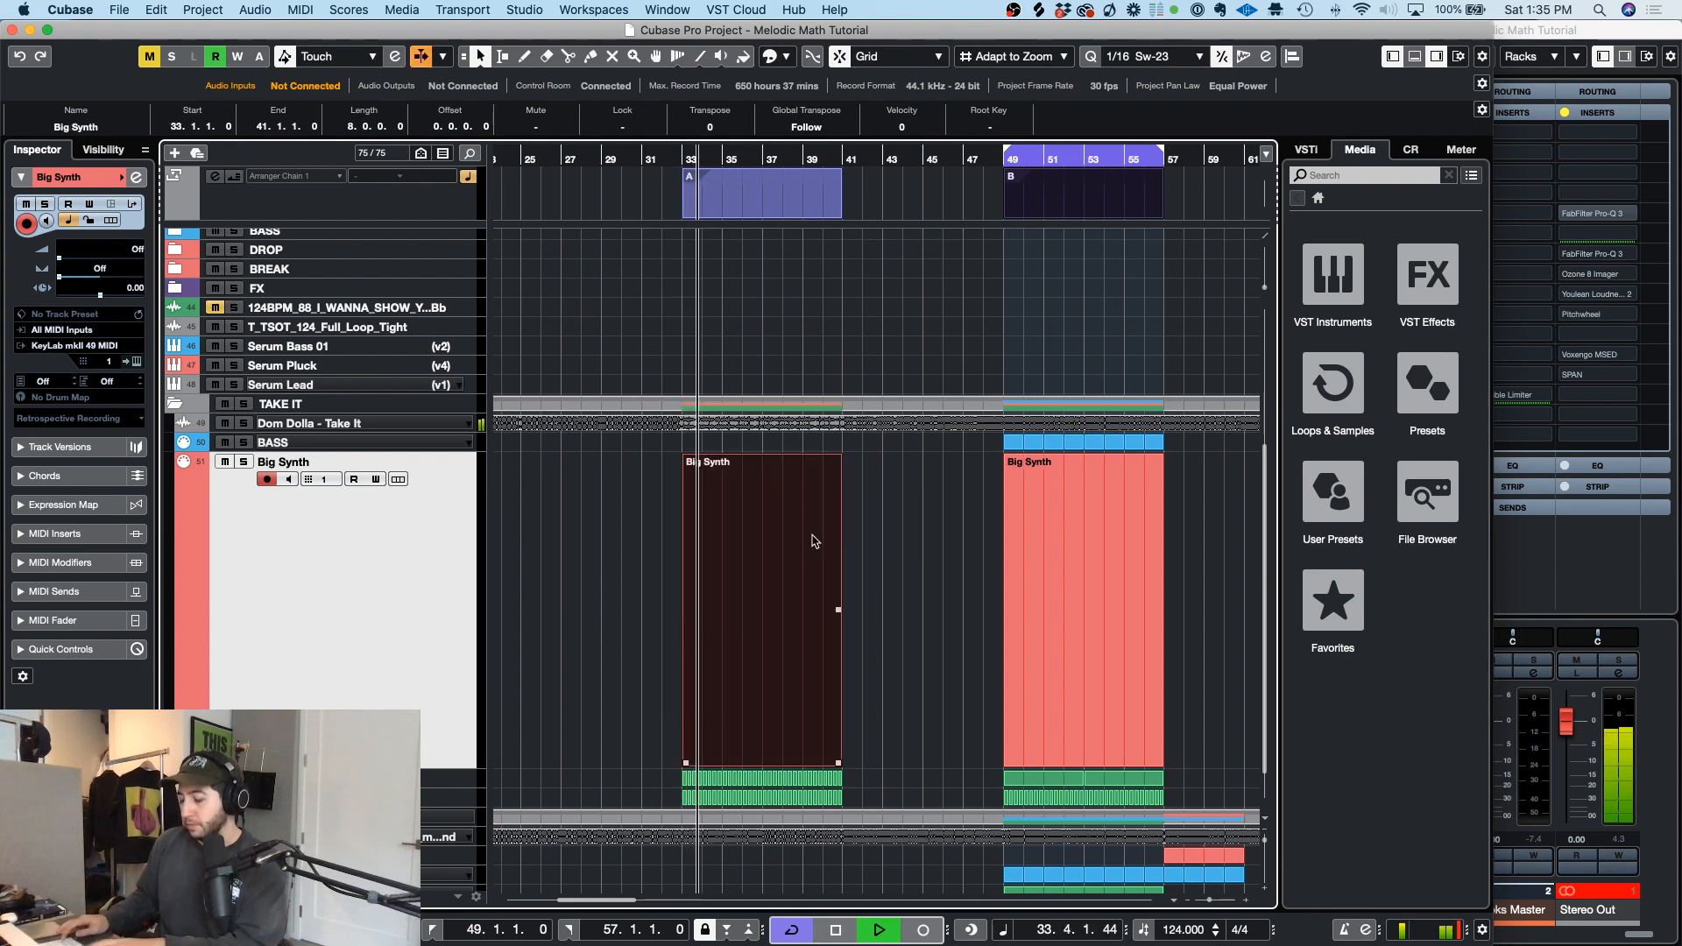
key("p")
Step: Listen to the eight-bar Big Synth phrase in section A and stop playback near its end, around bar 40
key("h")
key("h")
key("h")
key("h")
key("h")
key("h")
key("h")
key("h")
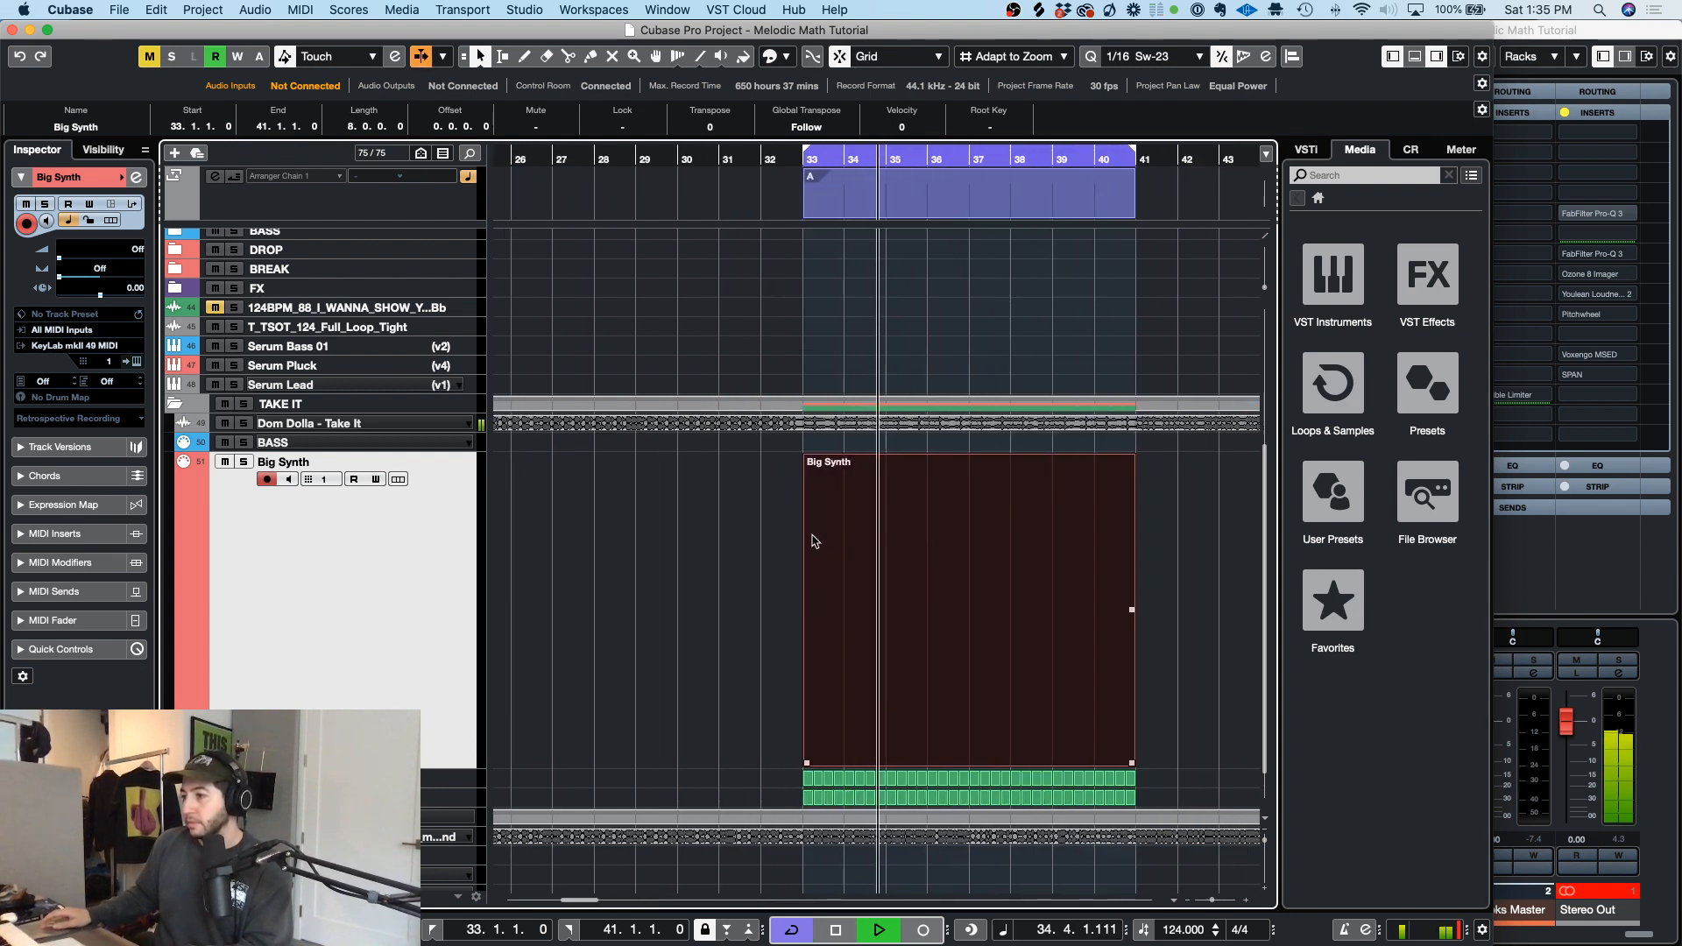
scroll(815, 541, "right", 4)
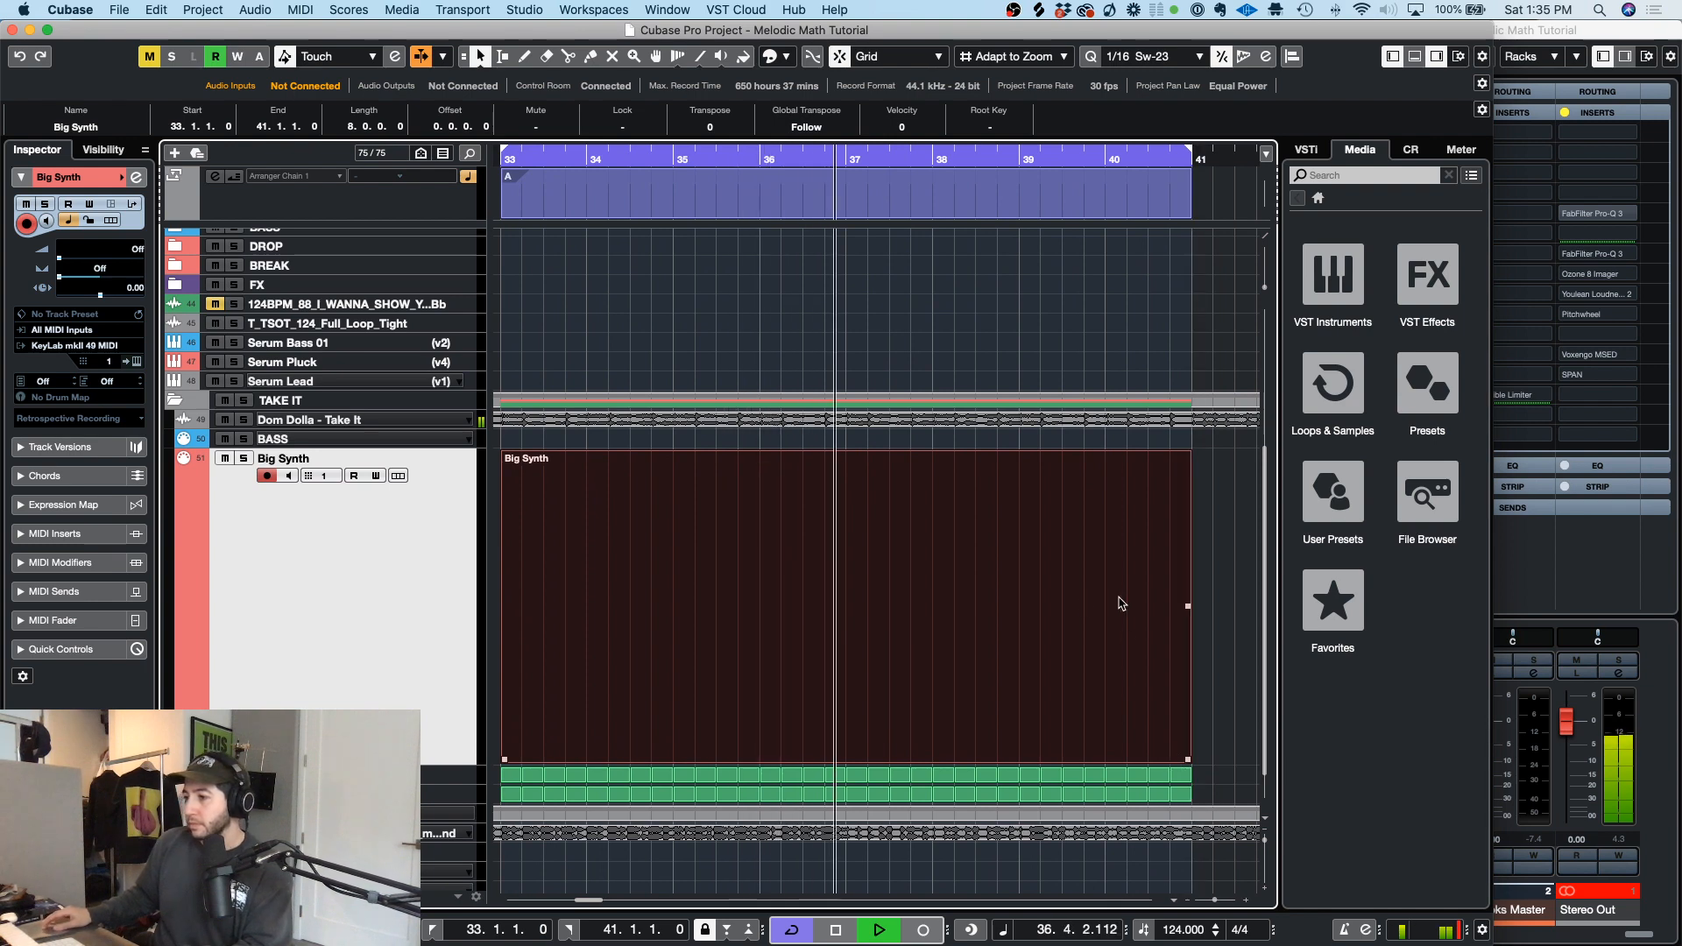
scroll(1080, 564, "right", 3)
scroll(1081, 564, "left", 3)
scroll(1081, 564, "down", 1)
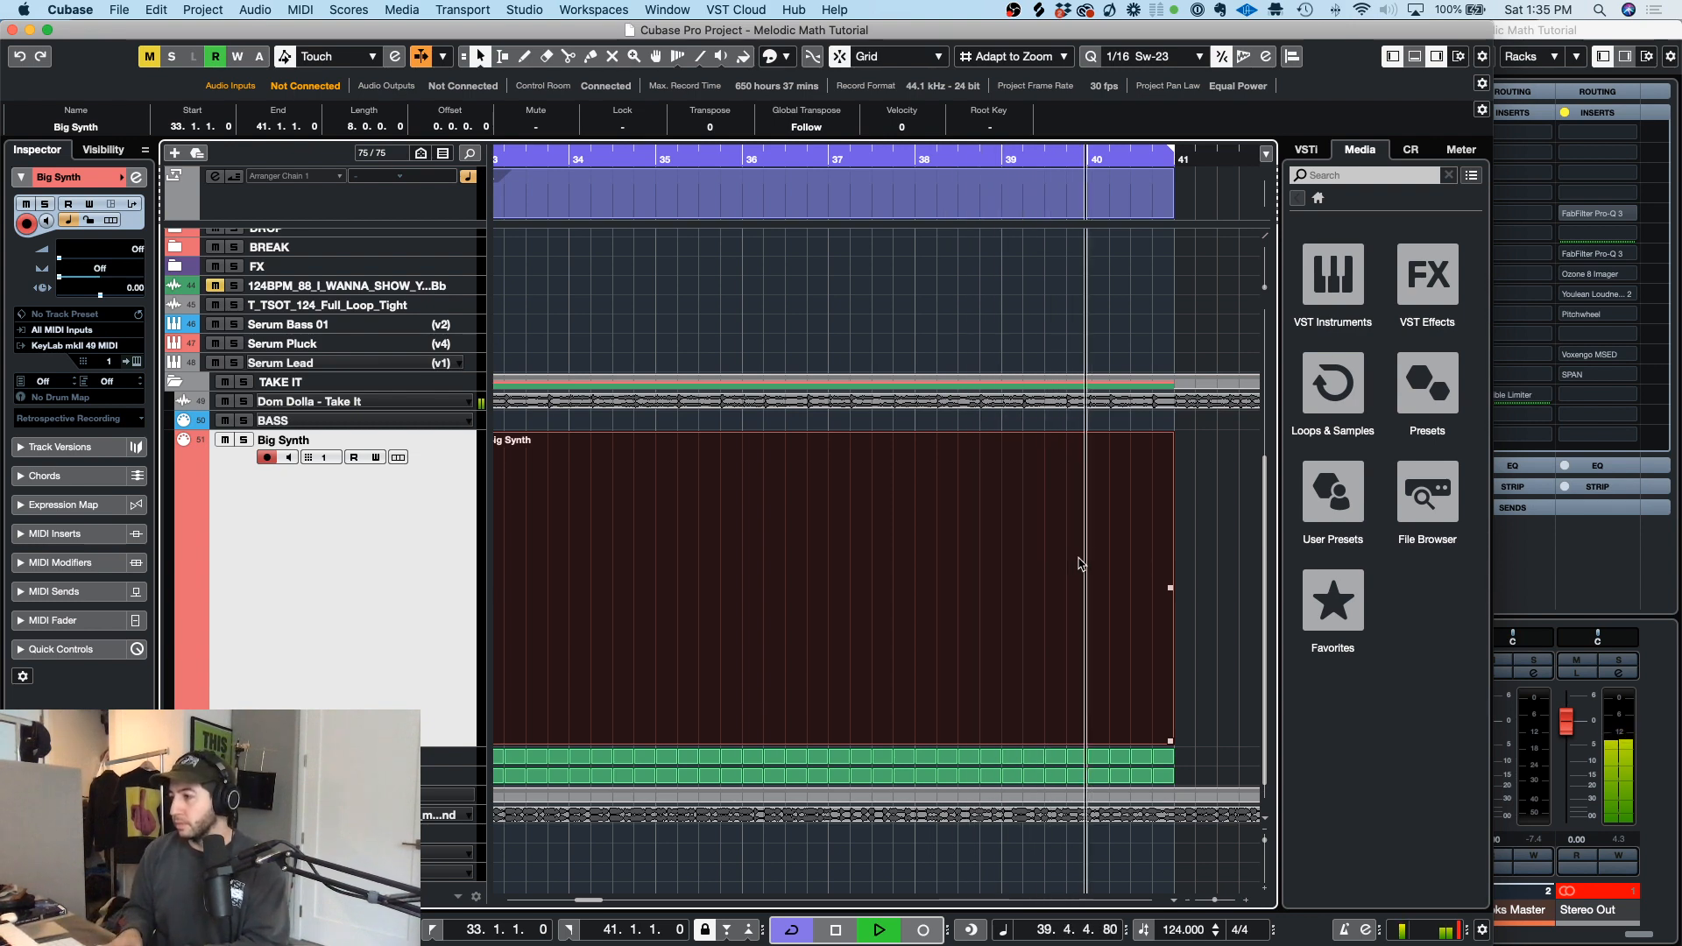
key("space")
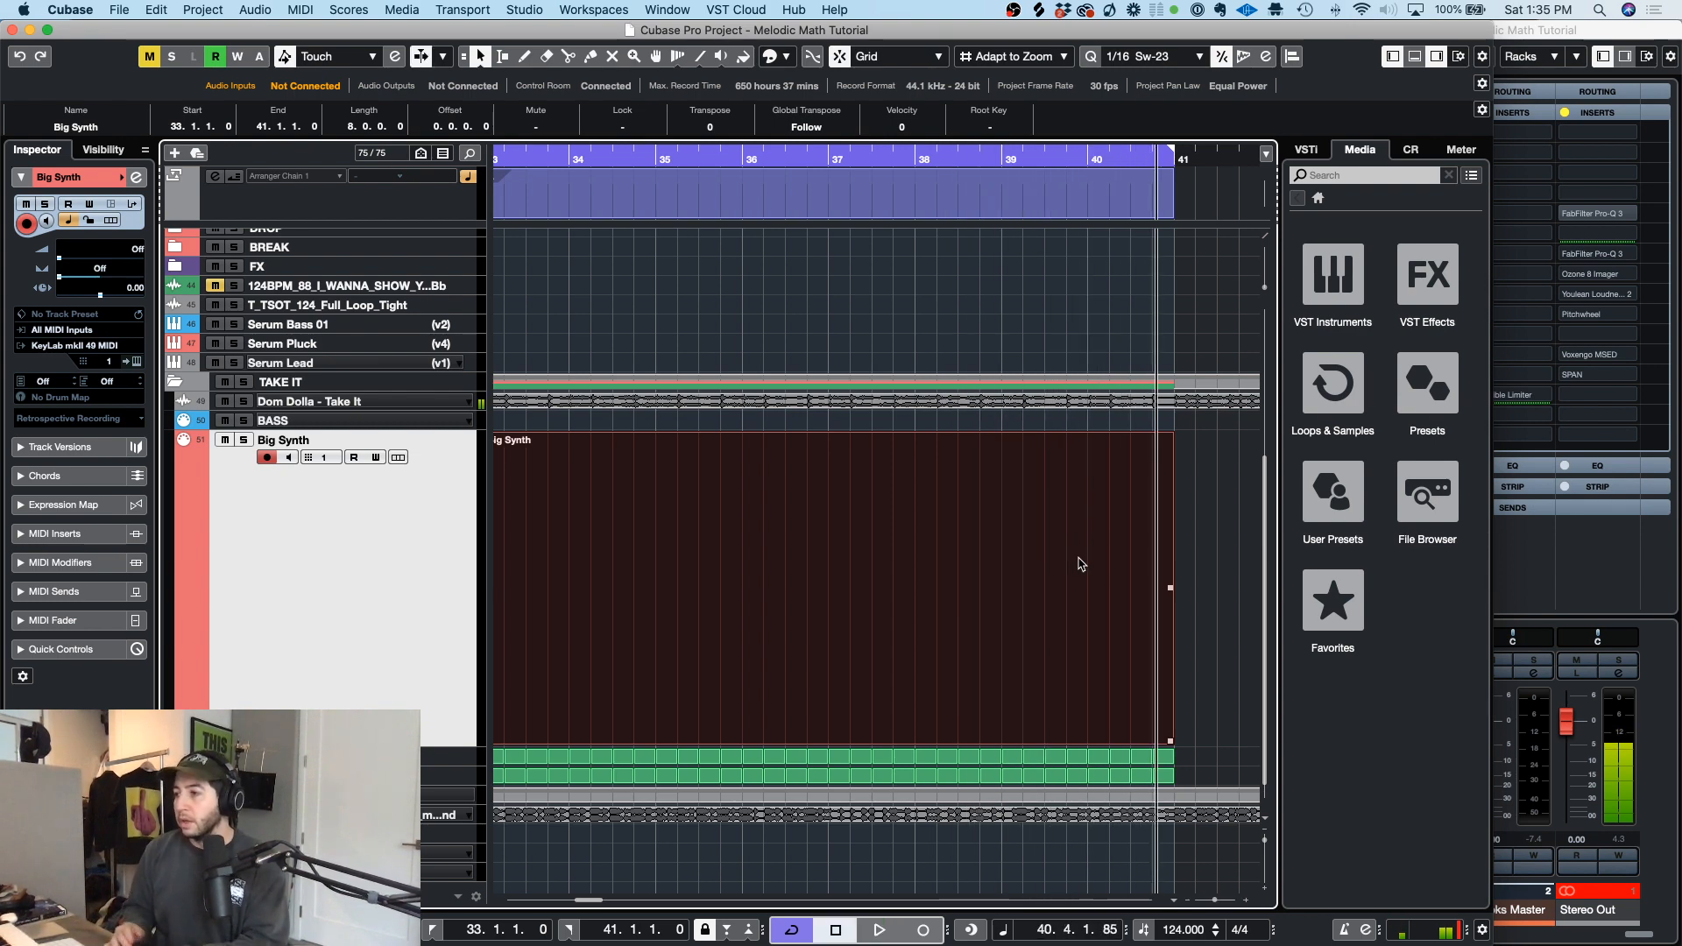
Step: Examine the length of the Big Synth part in section B, leaving no part selected
key("g")
key("g")
key("g")
key("g")
key("g")
key("g")
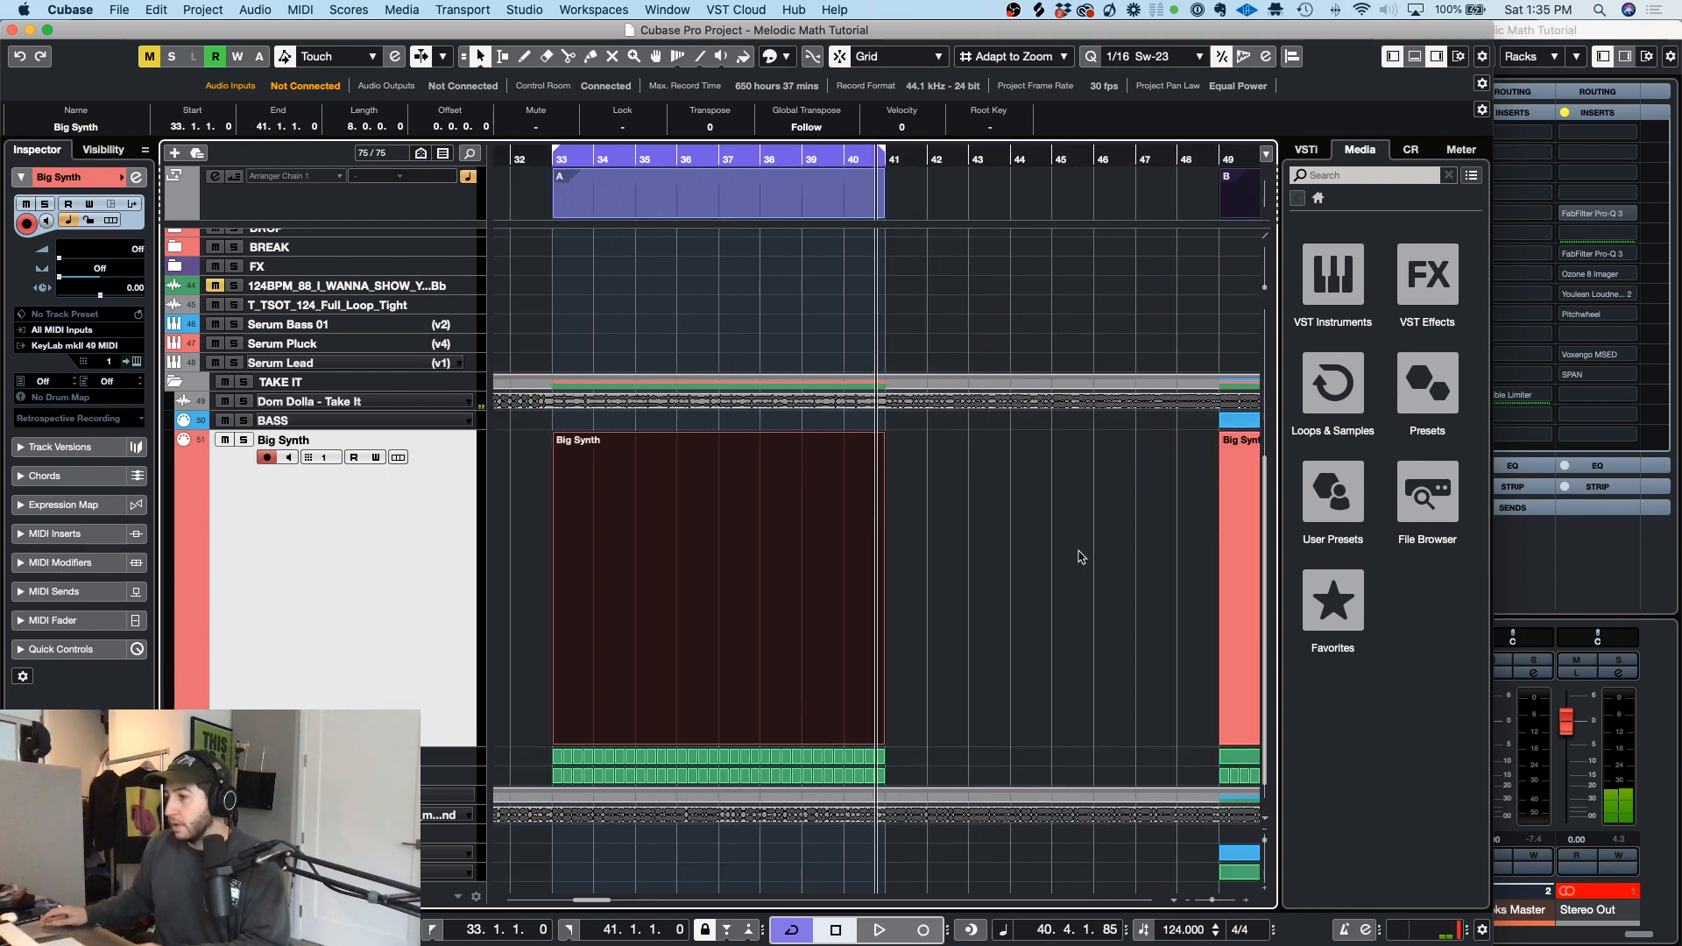
scroll(1081, 565, "right", 8)
left_click(867, 527)
left_click(739, 502)
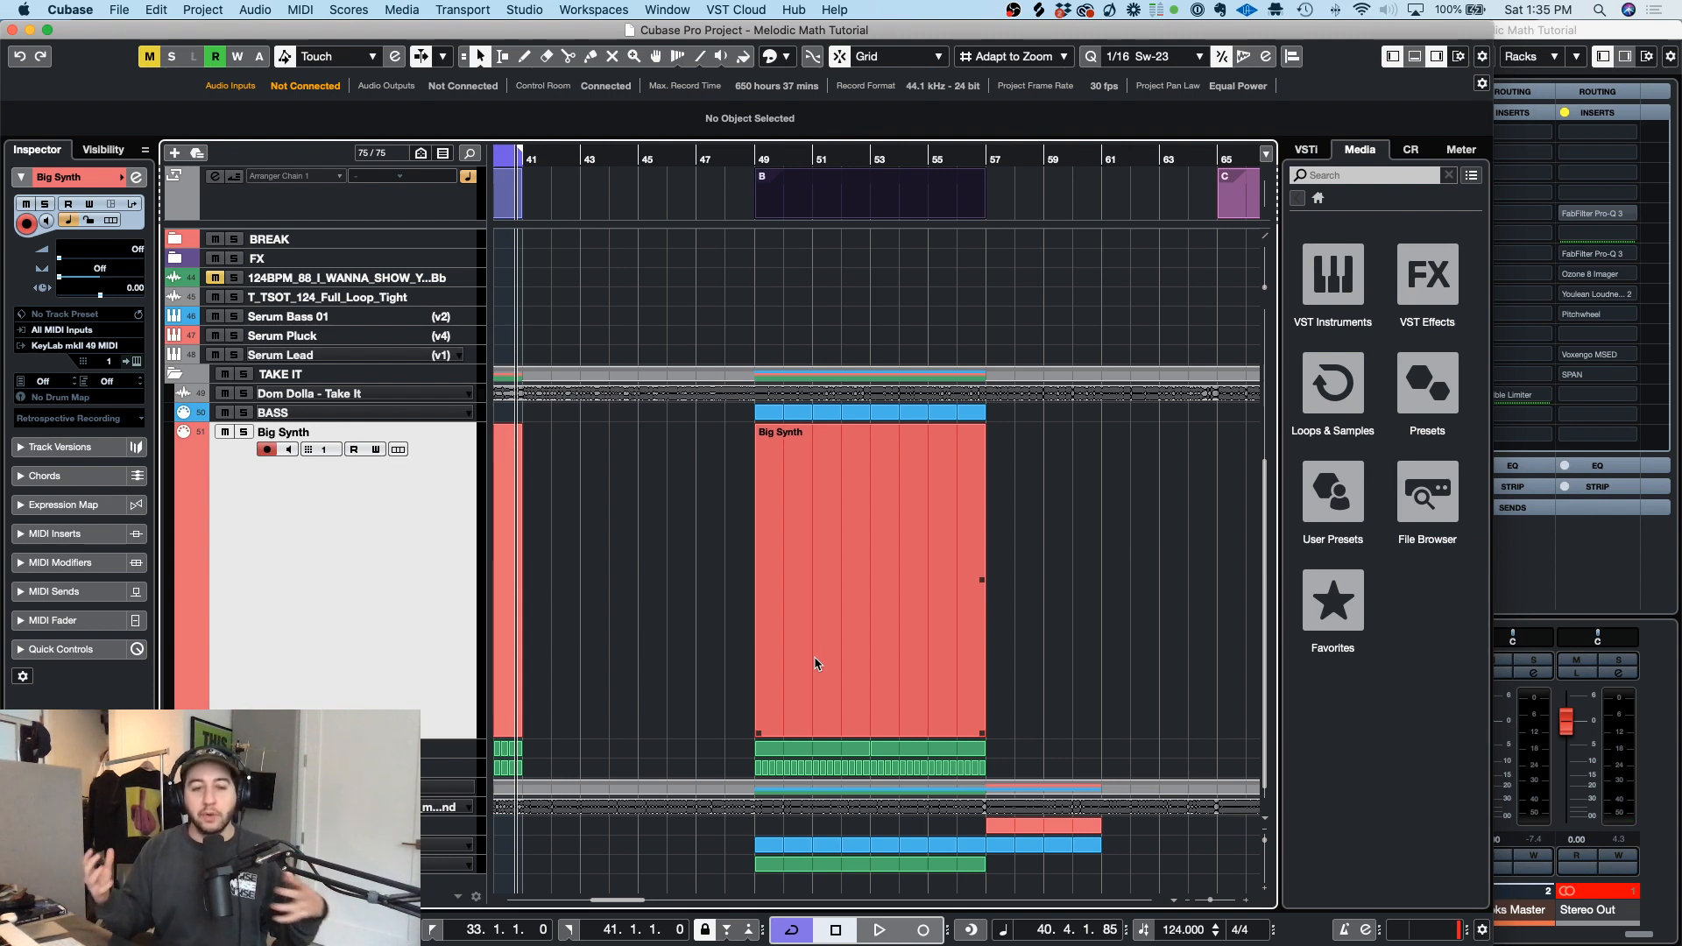
Step: Select the Lead Vocal track and section B's Big Synth part, and return the enlarged Big Synth track to compact height
key("Down")
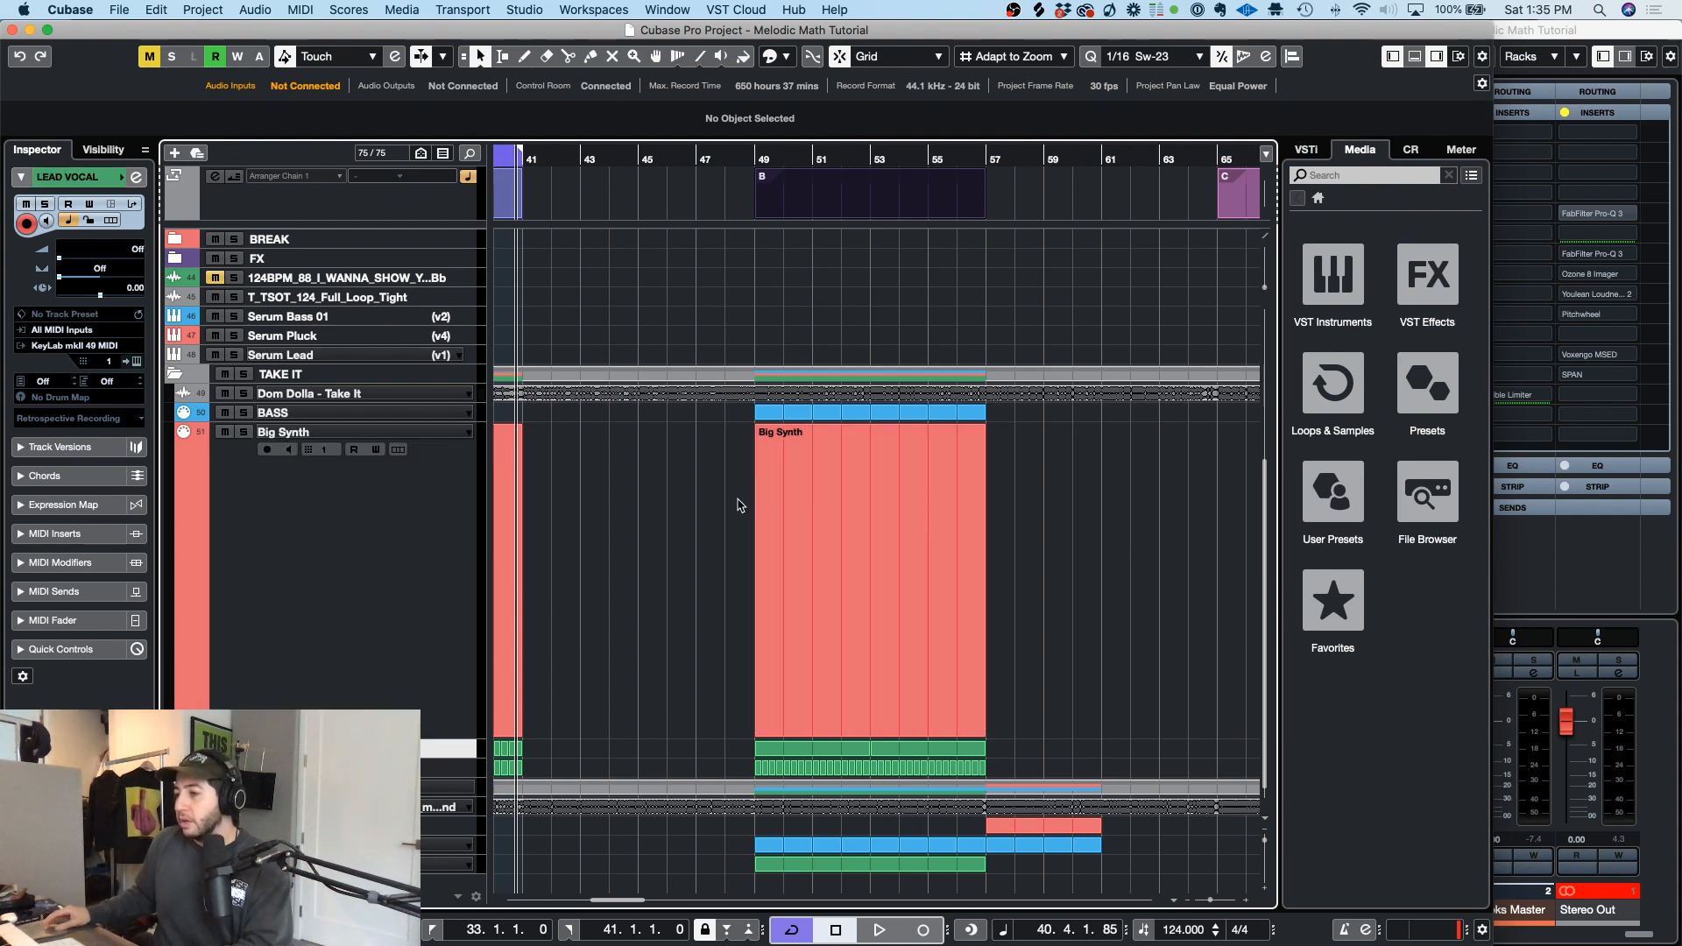
left_click_drag(709, 506, 849, 491)
key("h")
key("h")
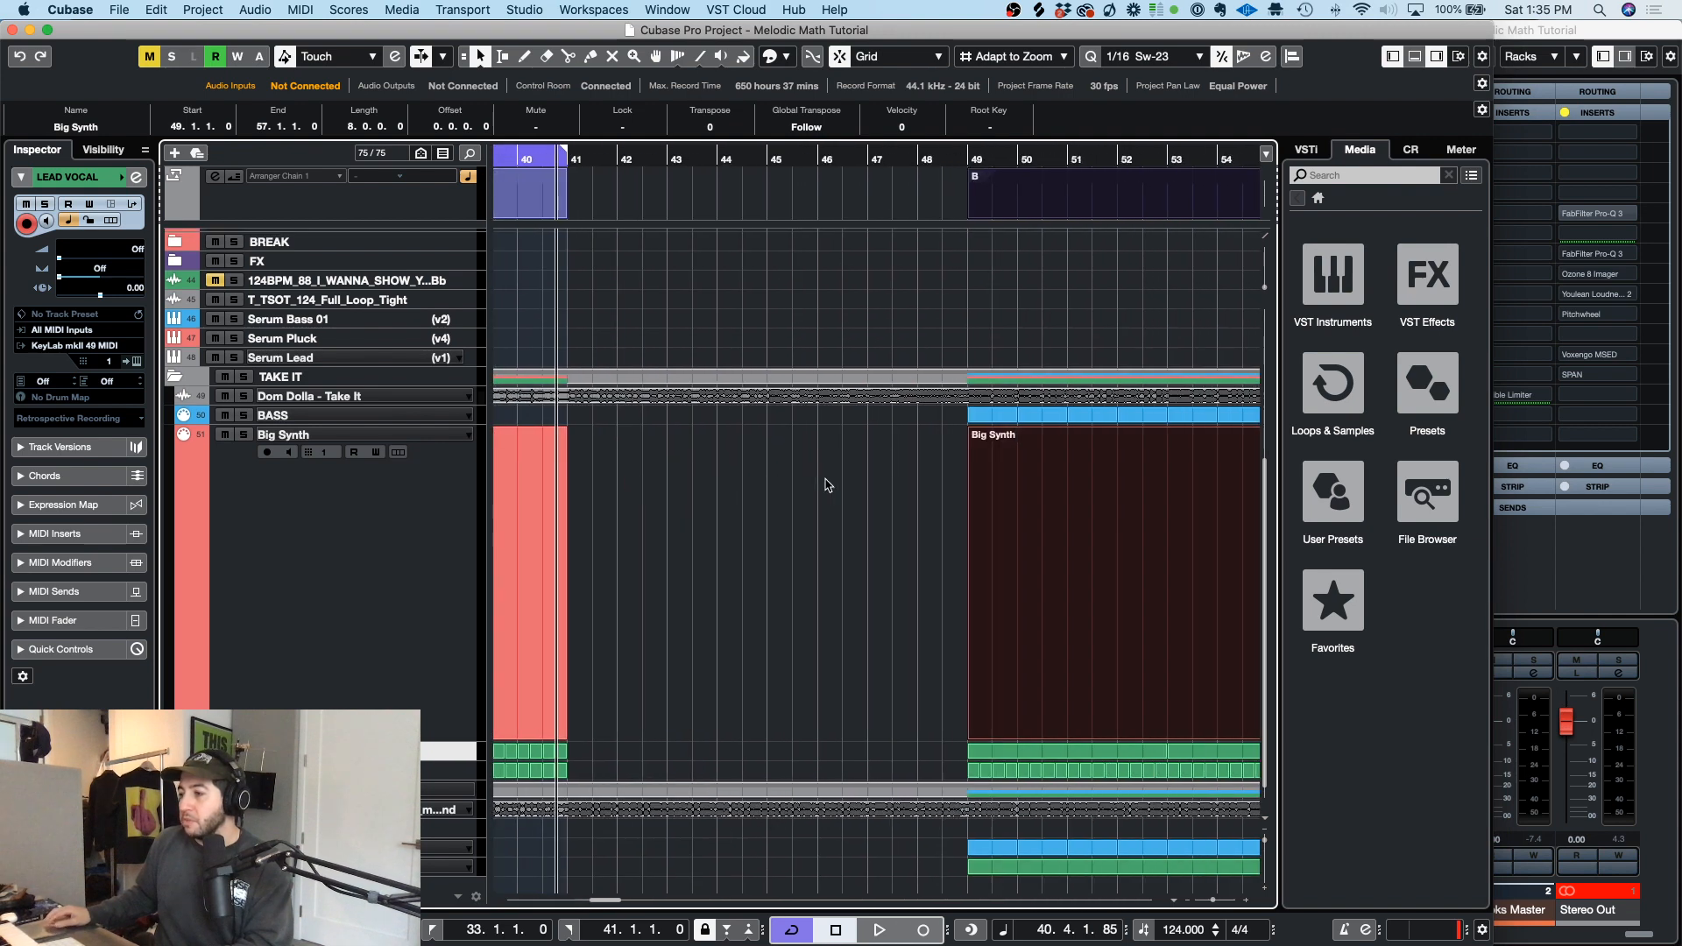
scroll(829, 486, "right", 1)
key("z")
key("z")
scroll(972, 514, "right", 3)
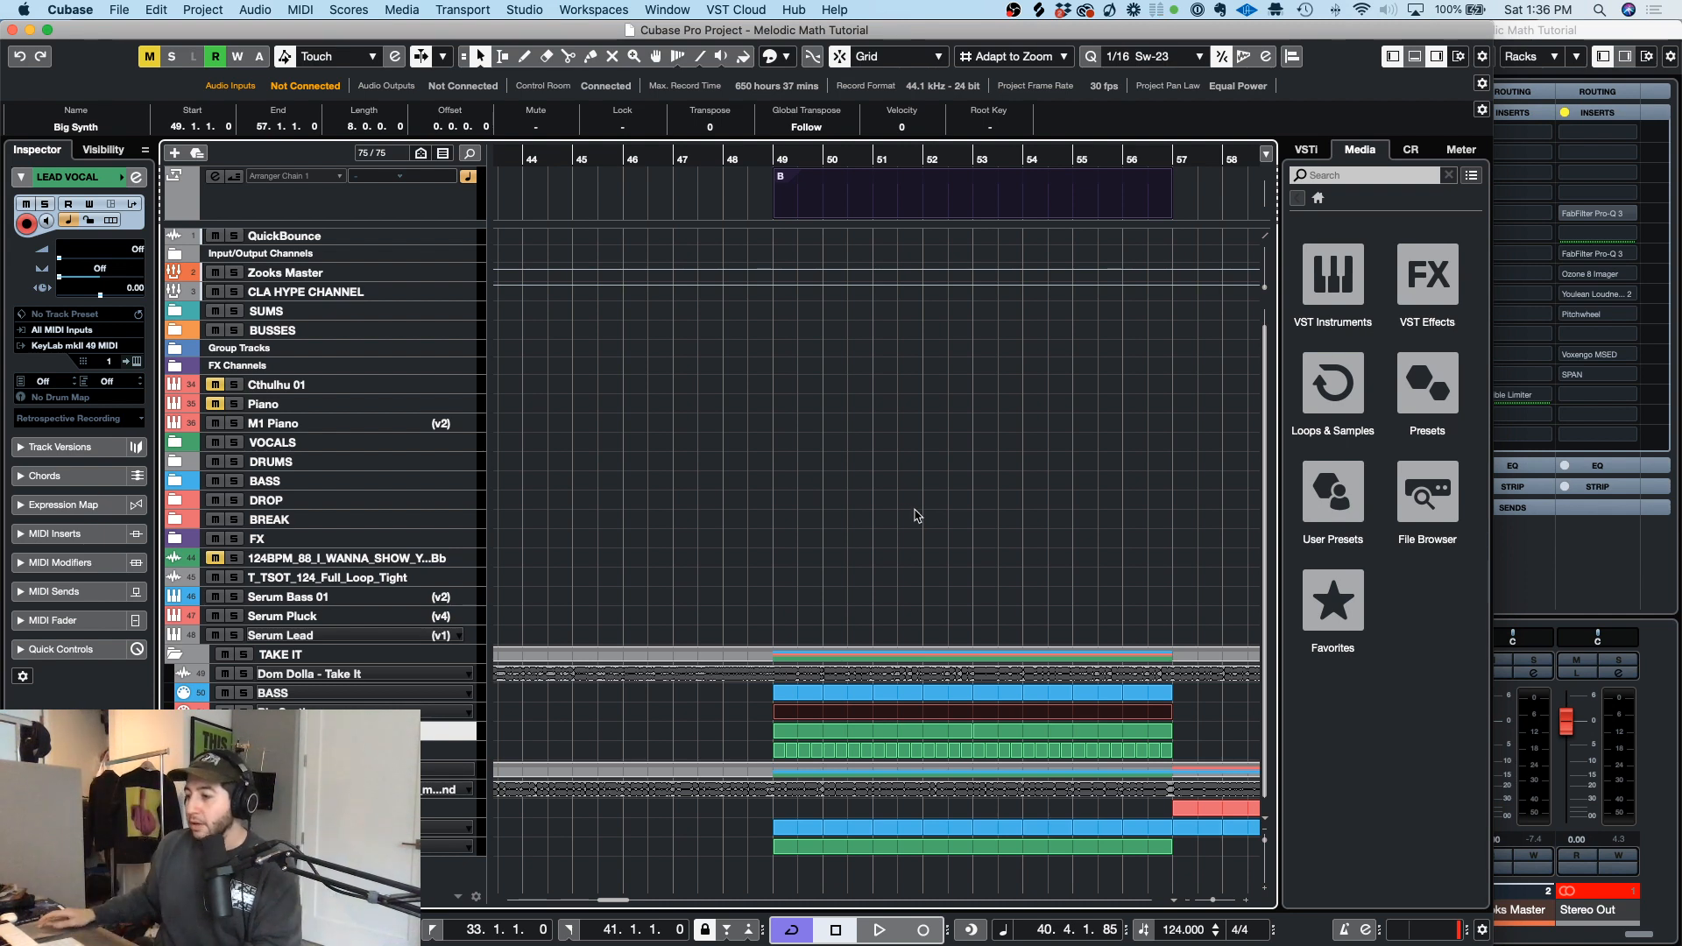
Step: Listen to section B from bar 49 and stop playback around bar 52, leaving no part selected
left_click(780, 176)
key("space")
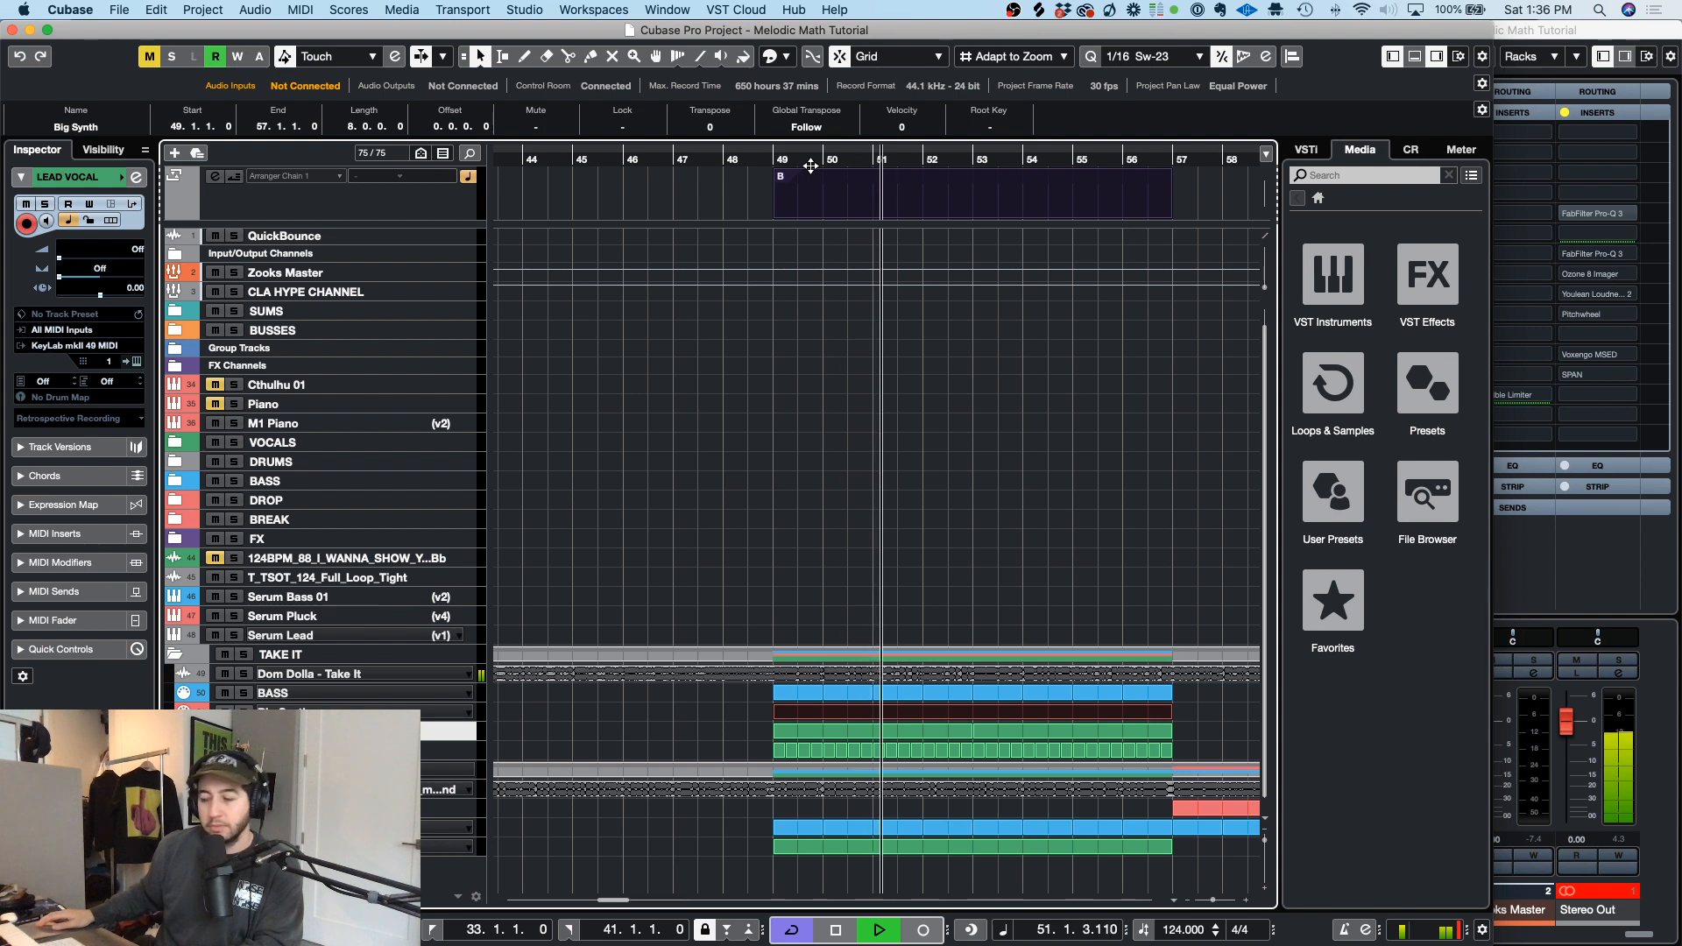
left_click(935, 497)
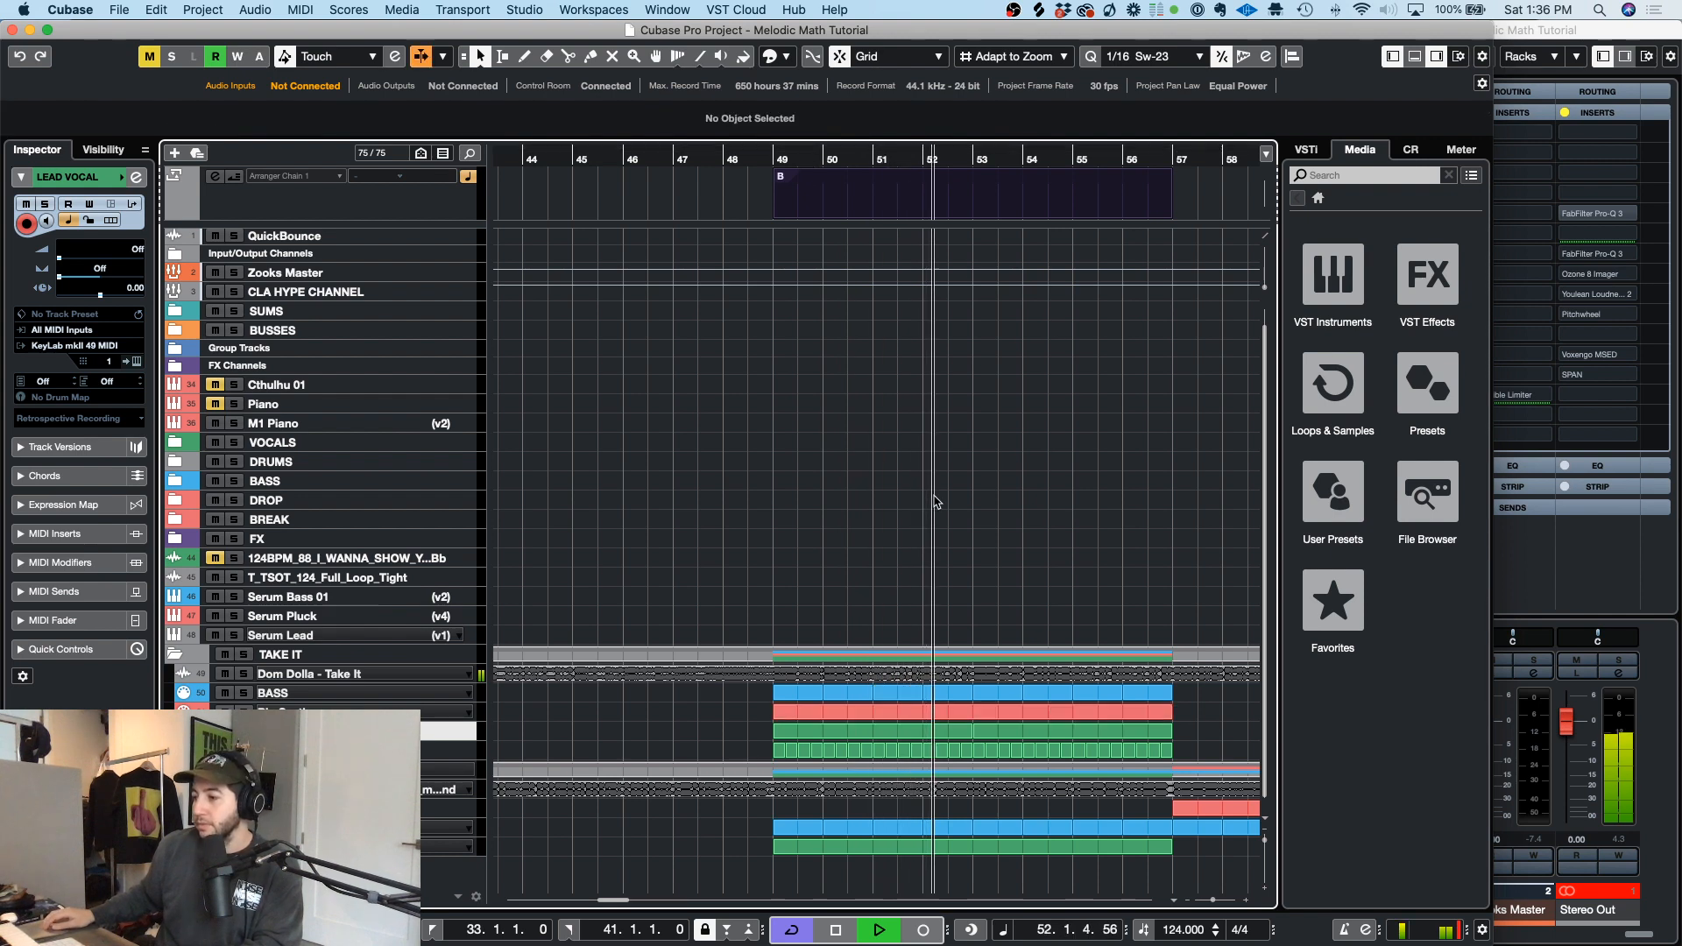
key("g")
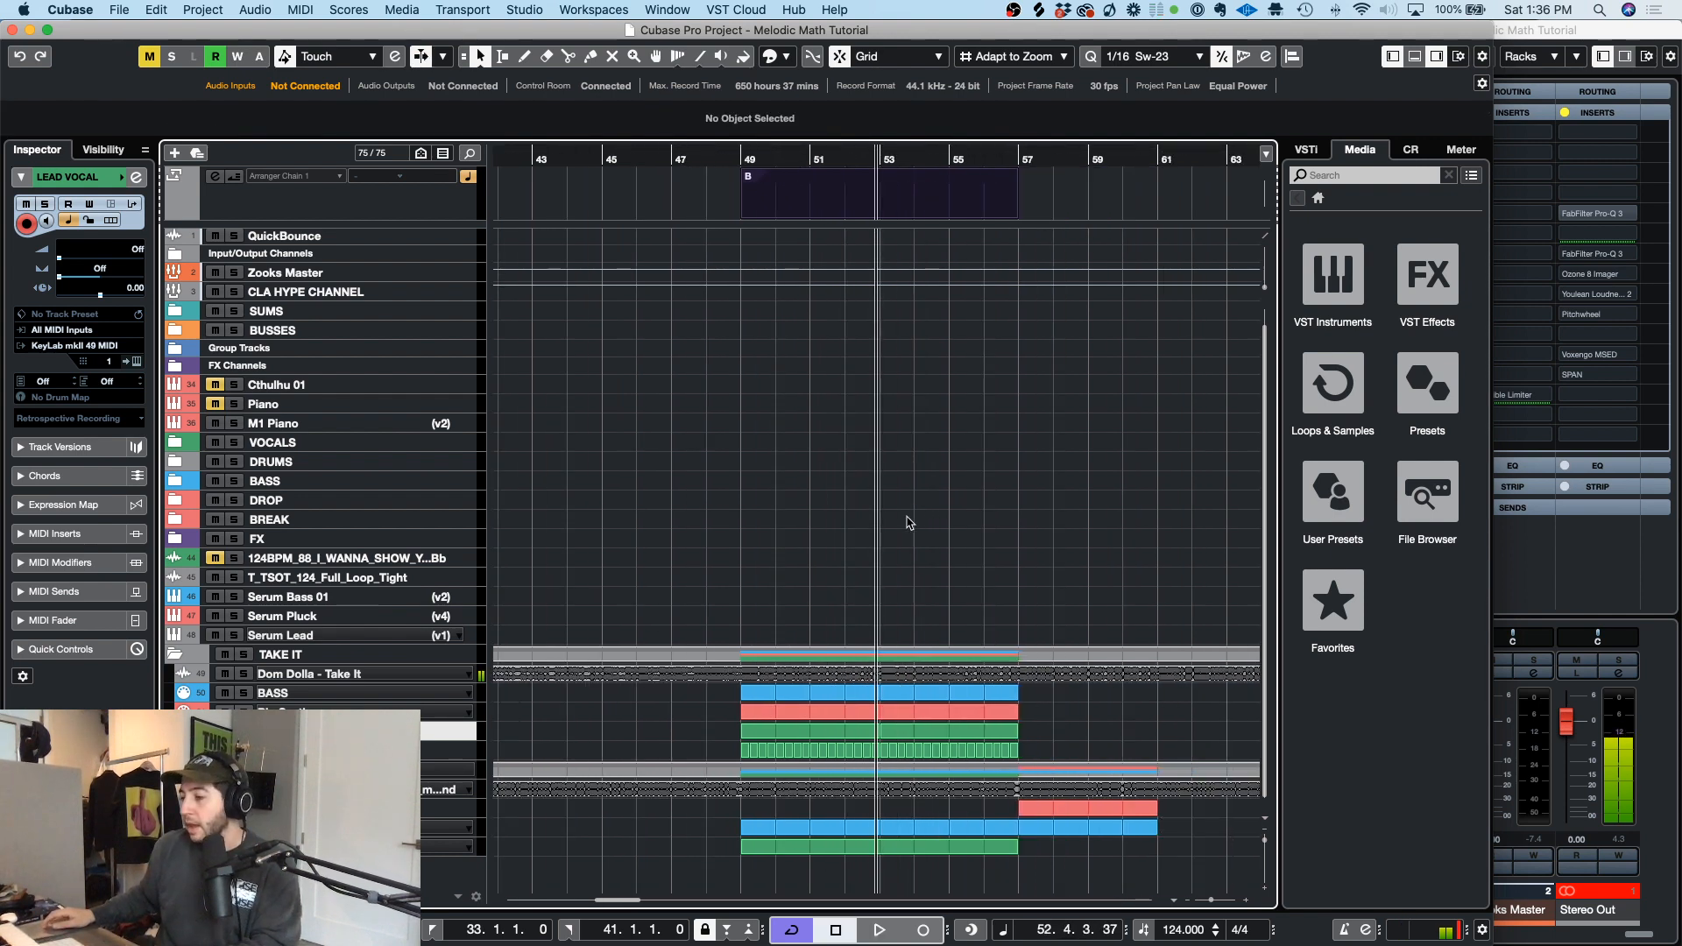
Step: Return to bar 33 and listen to the vocal phrases in section A, pausing around bar 36 and stopping near bar 38
key("g")
key("g")
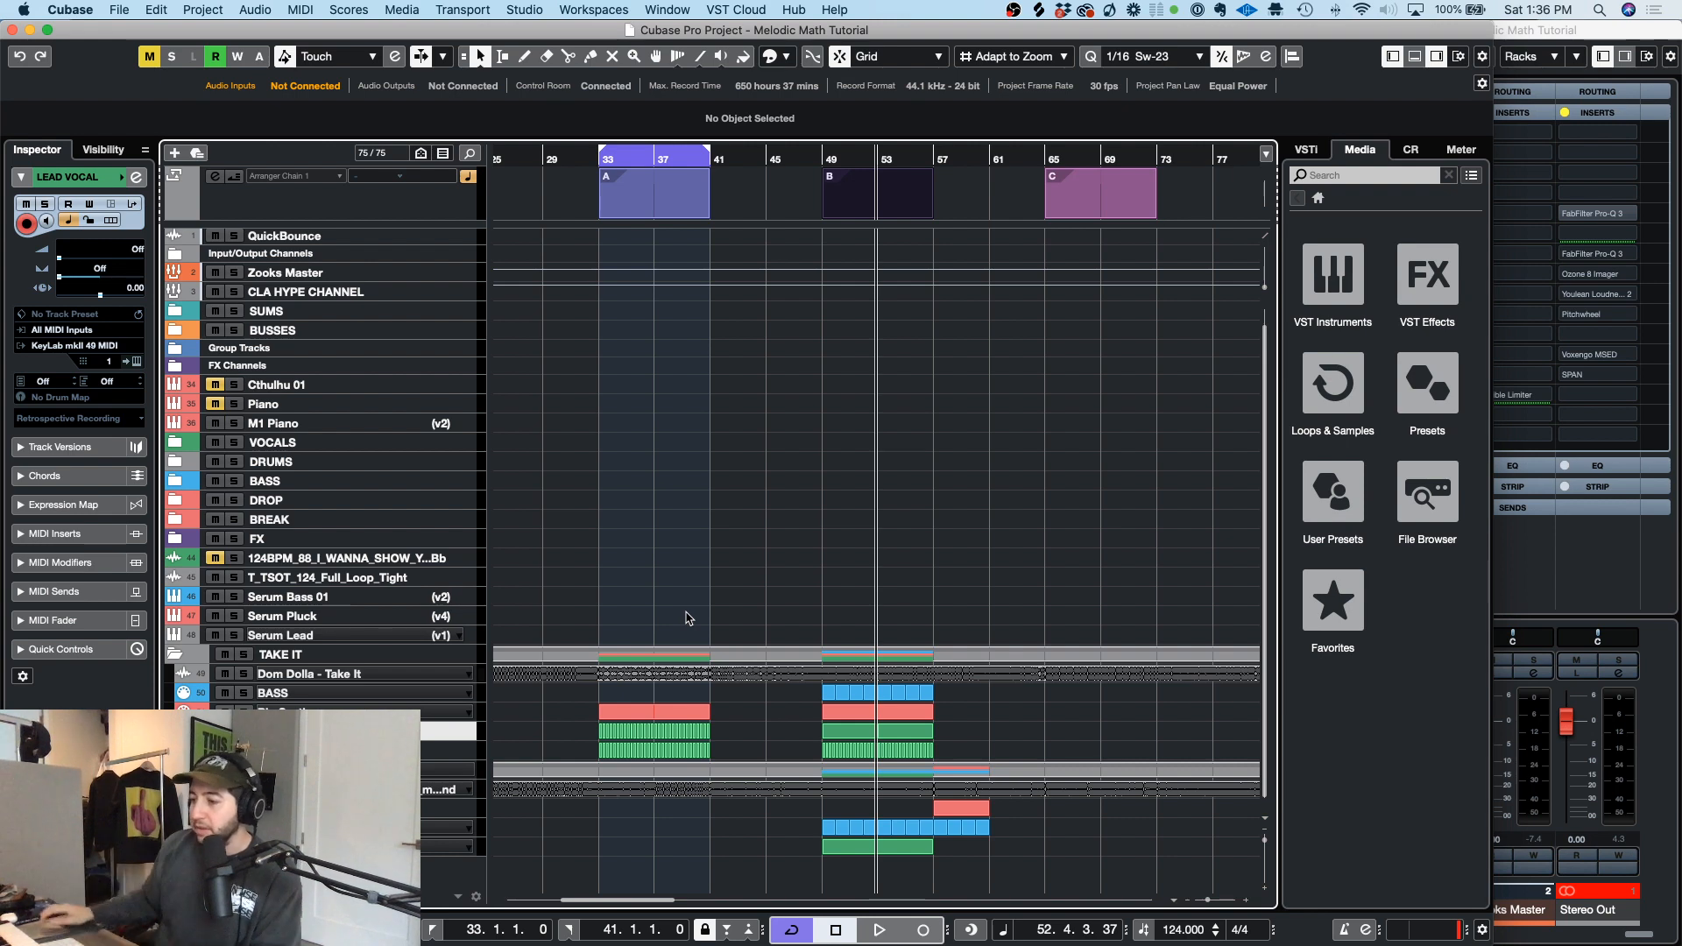
scroll(660, 582, "right", 1)
key("KP_1")
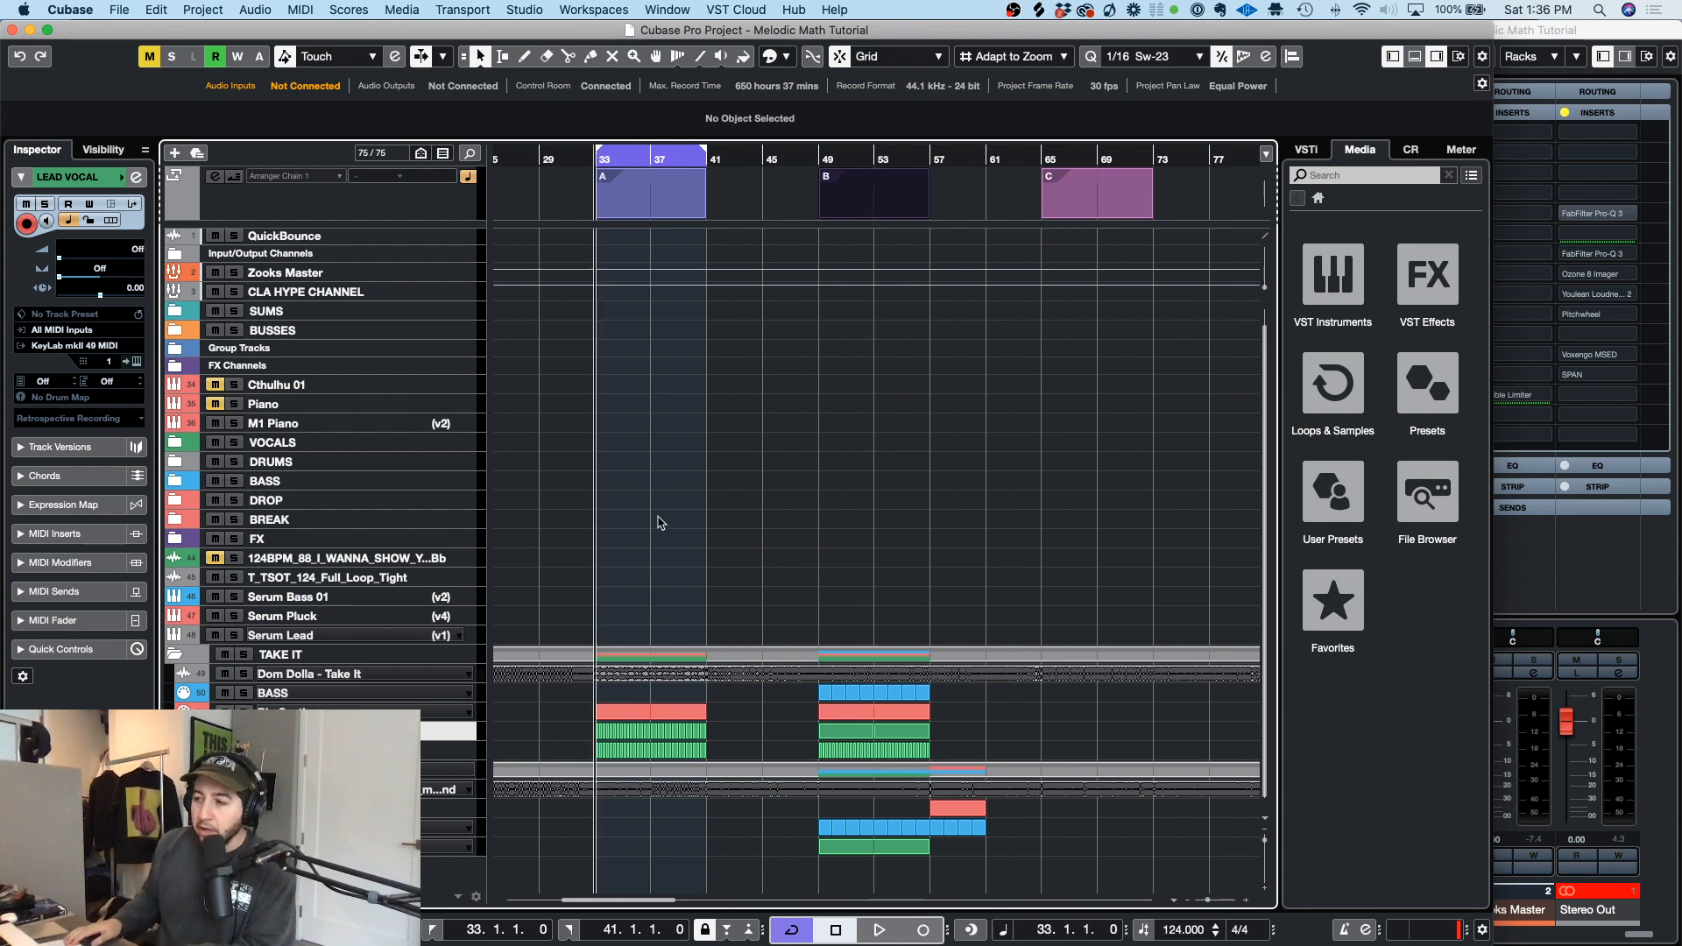
key("space")
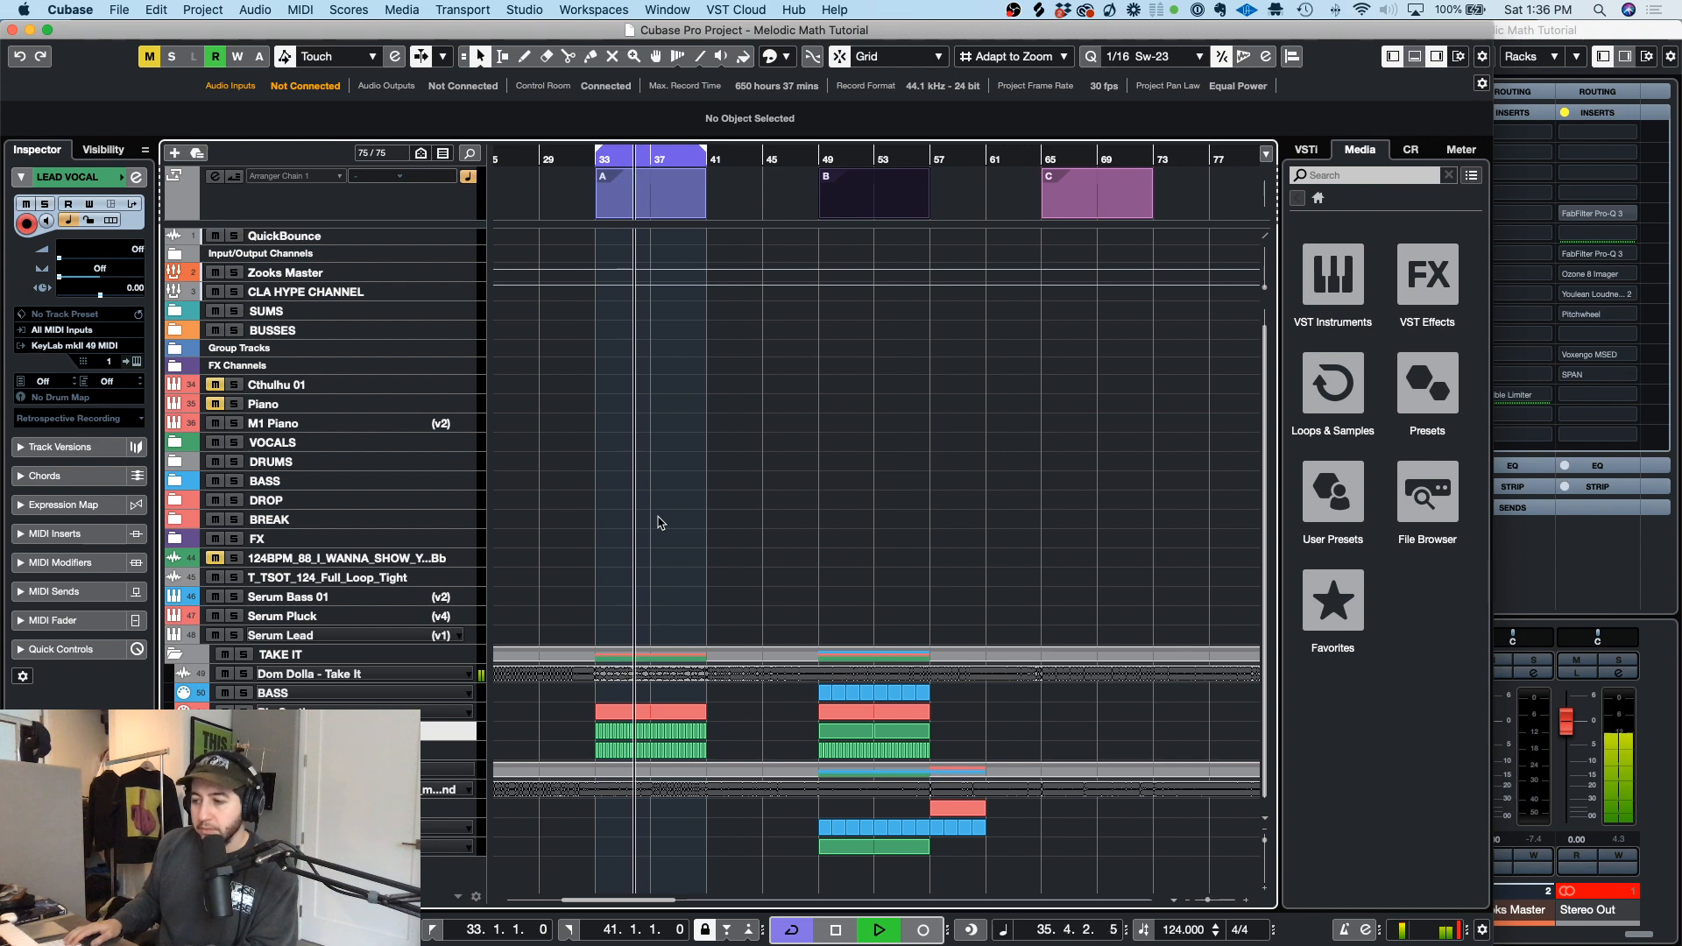
key("space")
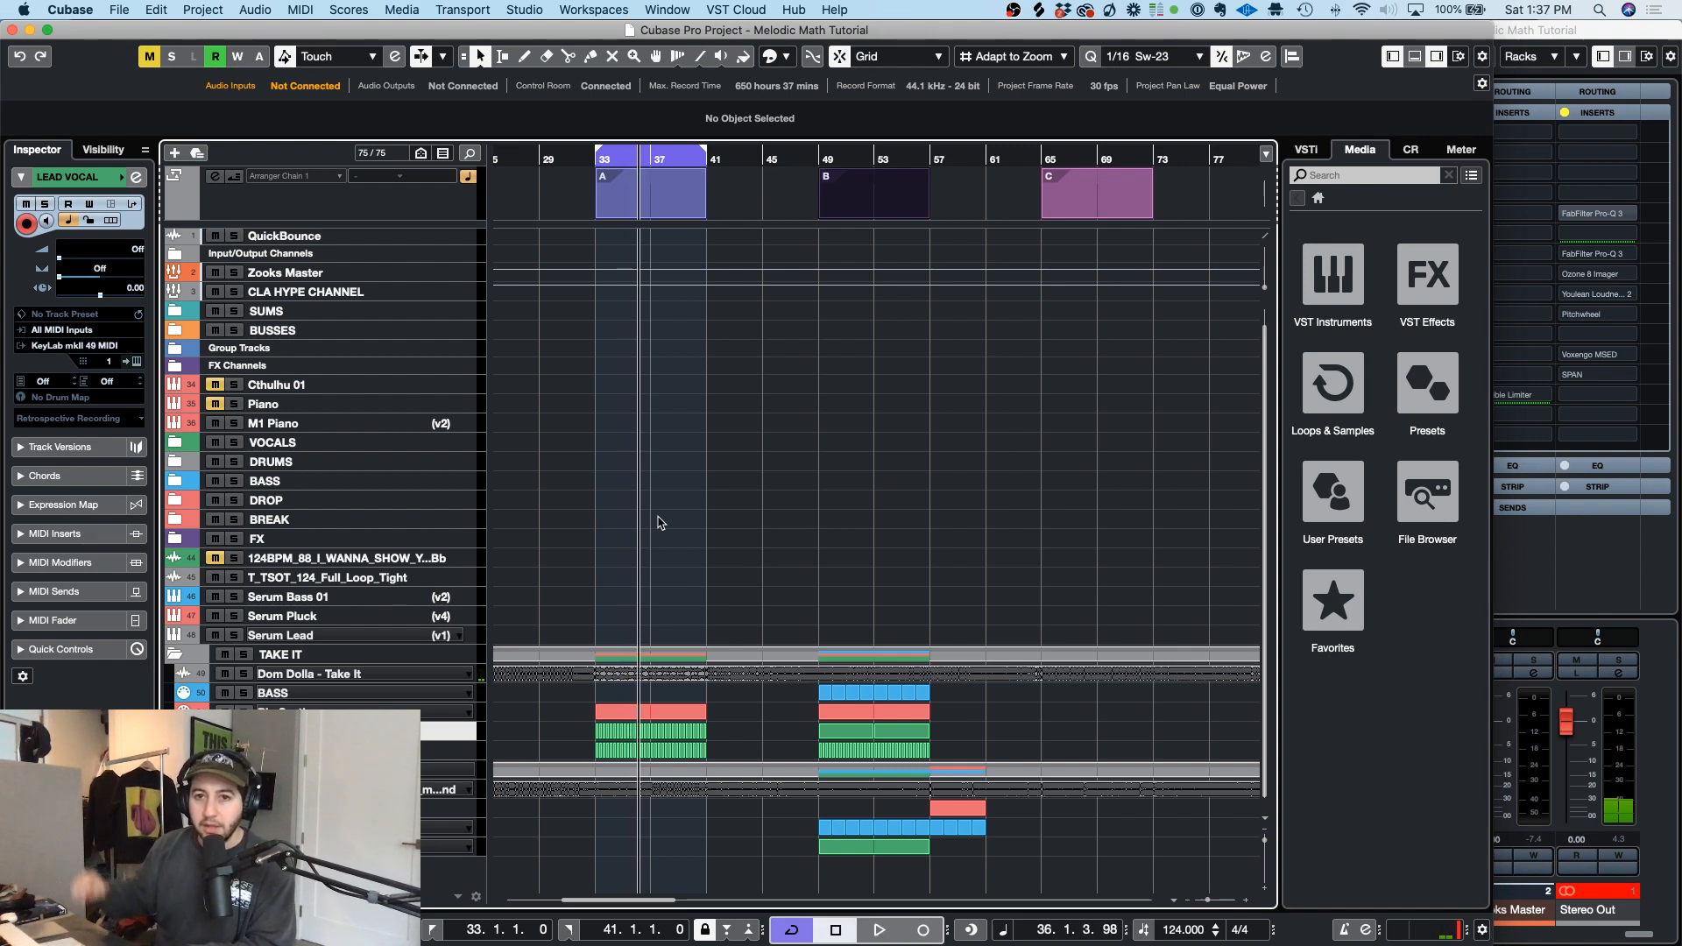
key("space")
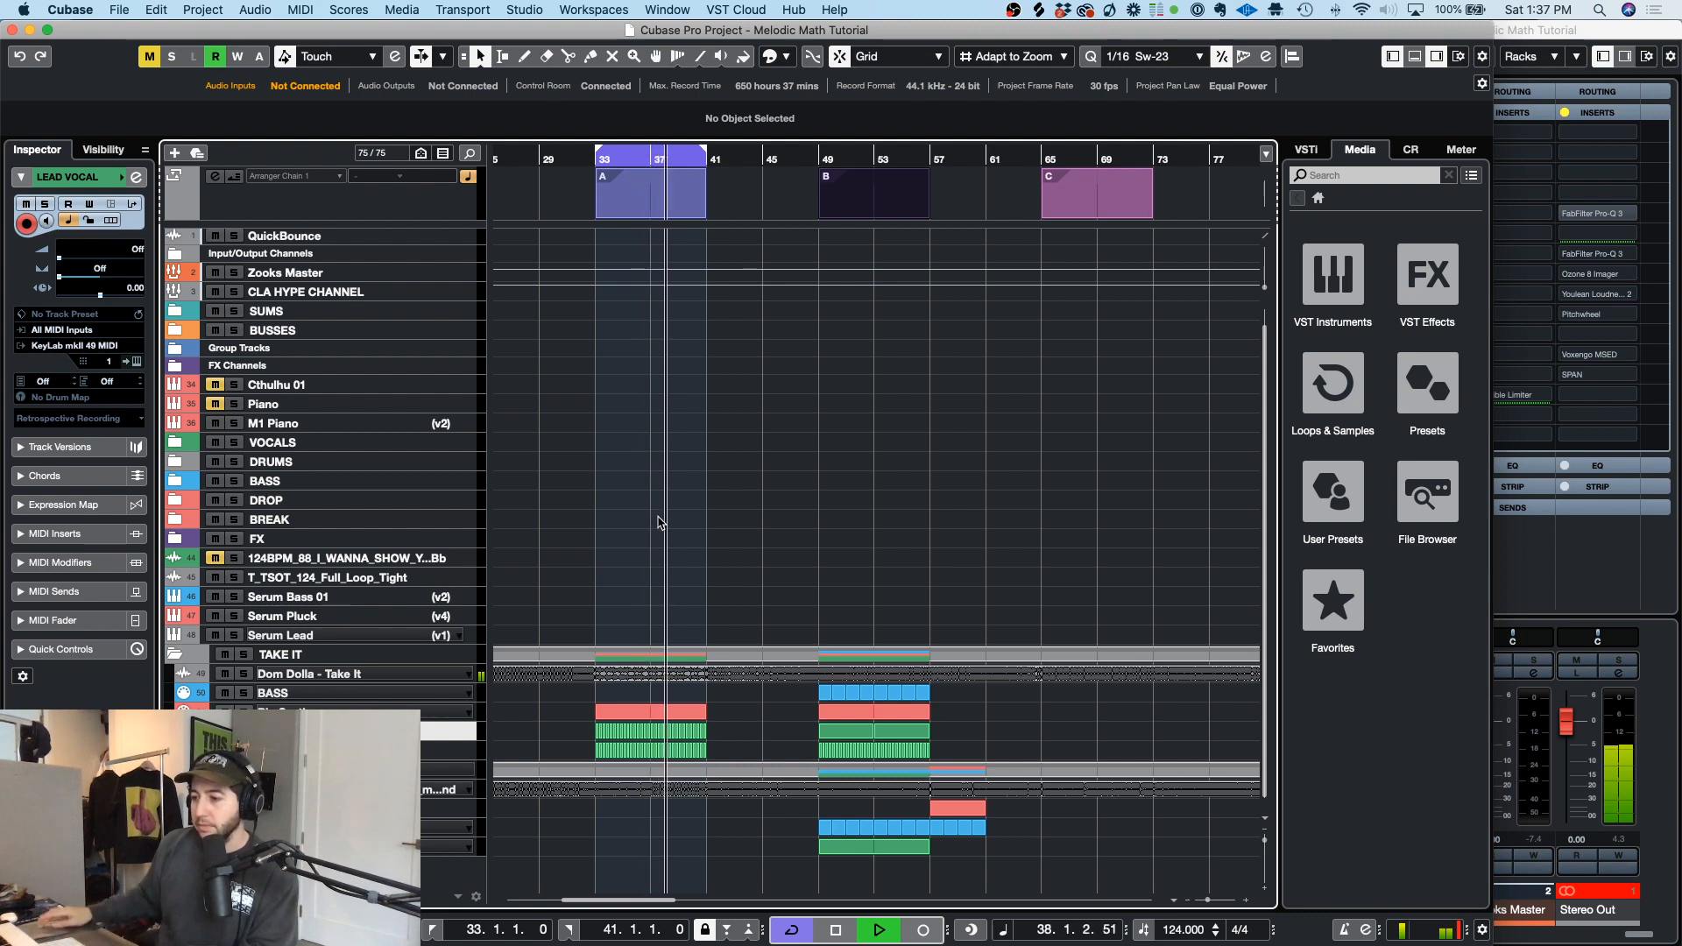
key("space")
Step: Delete the Lead Vocal parts in section A, between bars 33 and 41
left_click_drag(581, 729, 738, 729)
key("Delete")
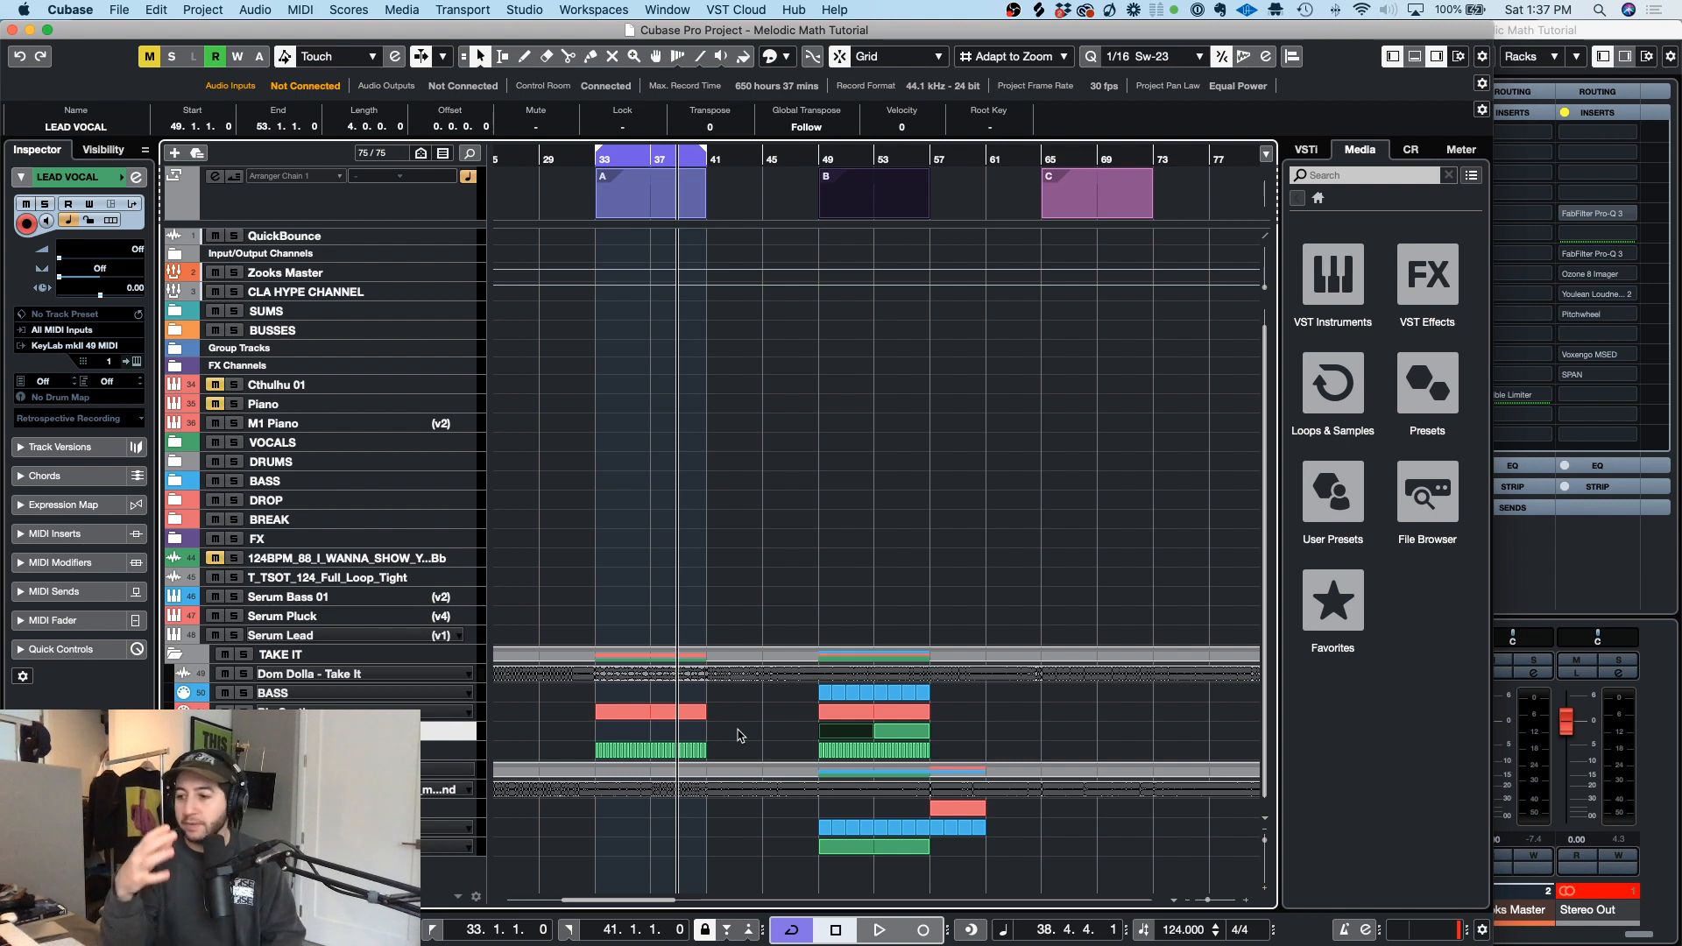
Step: Select and enlarge the Dom Dolla - Take It audio track, showing its waveform around the two D sections
scroll(991, 736, "right", 3)
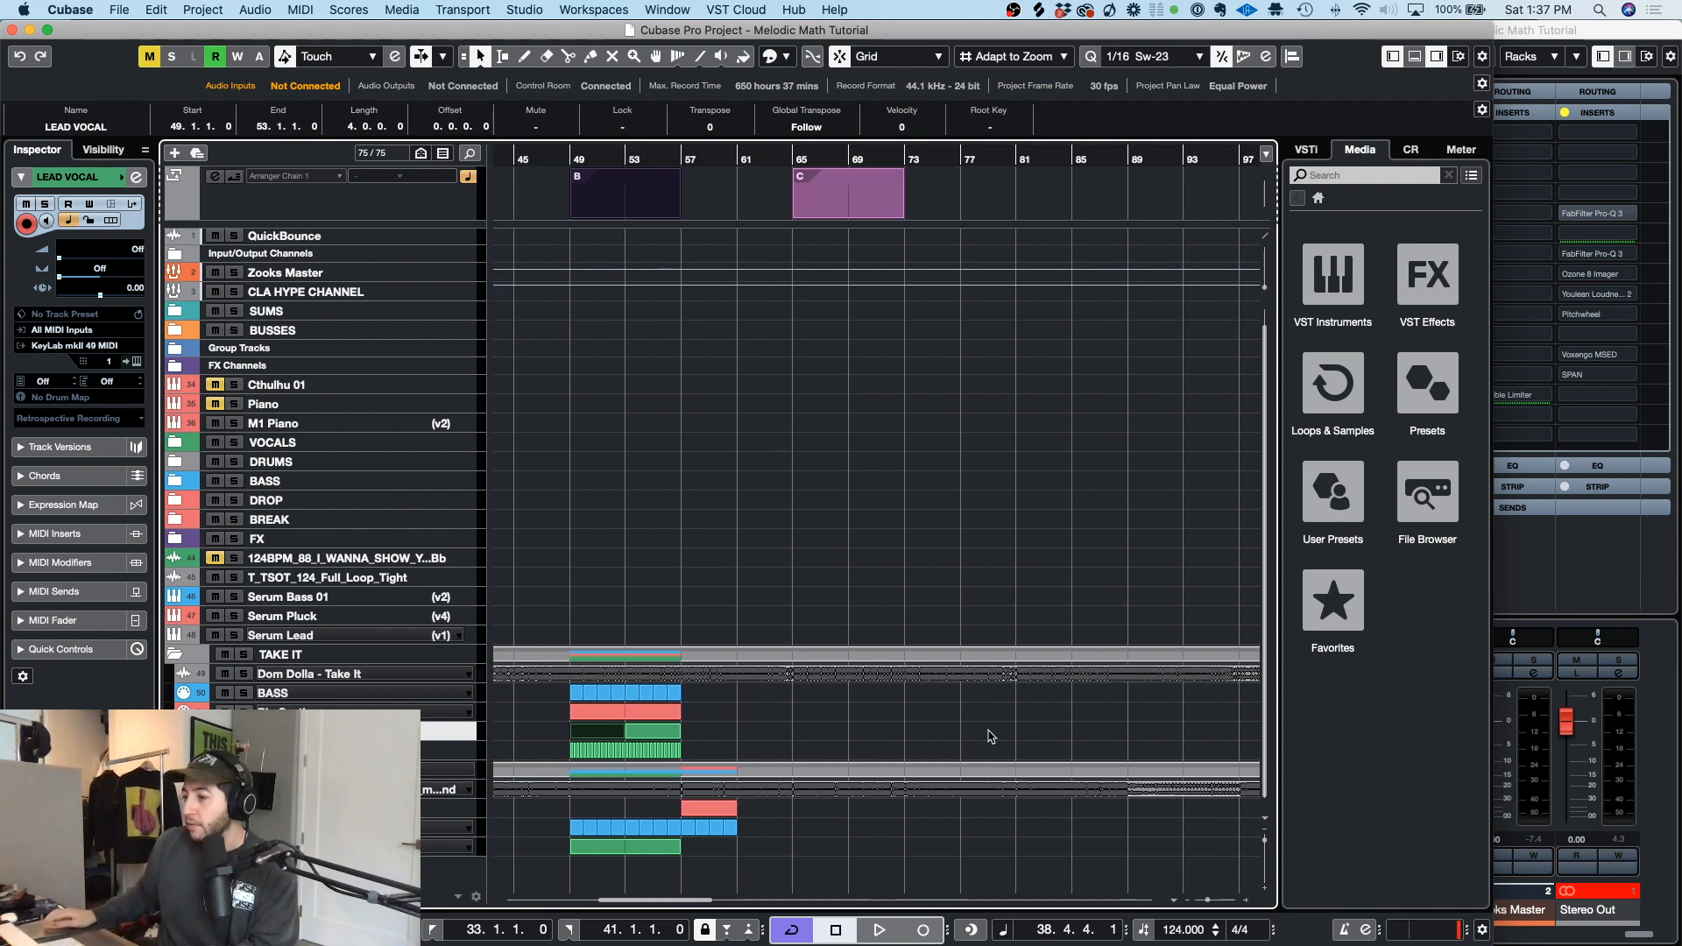
left_click(370, 679)
key("z")
key("g")
key("g")
key("g")
scroll(807, 521, "right", 10)
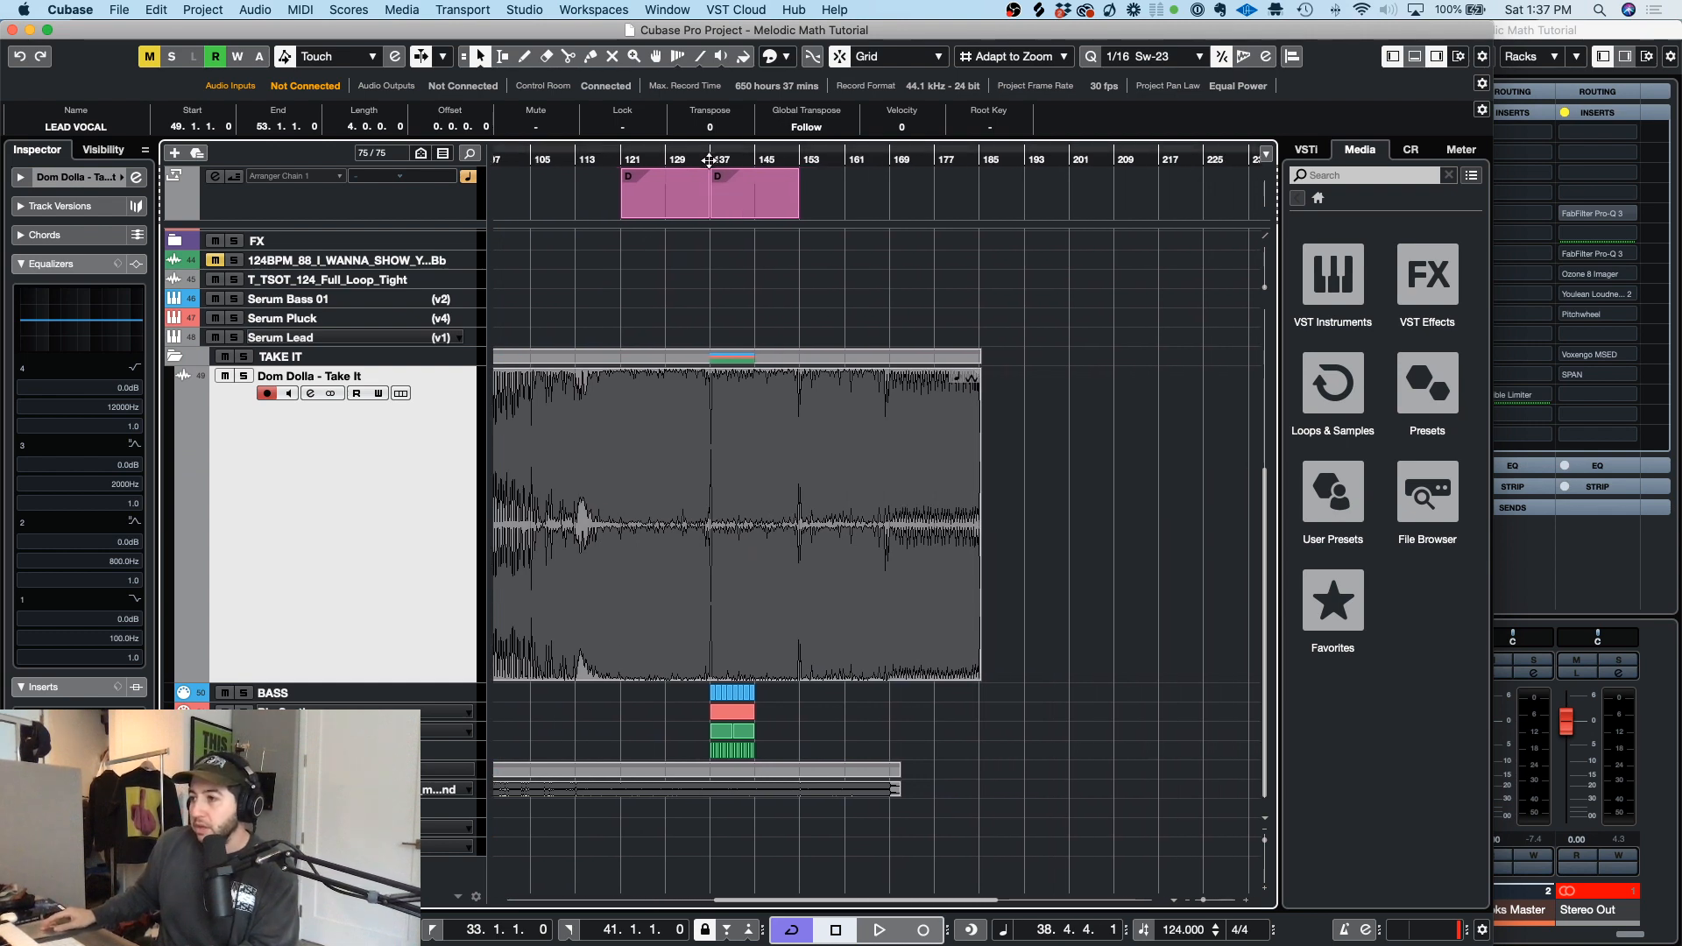
Step: Listen to the second D section from bar 137, skipping ahead to around bar 146 and stopping near bar 151
left_click(709, 160)
key("space")
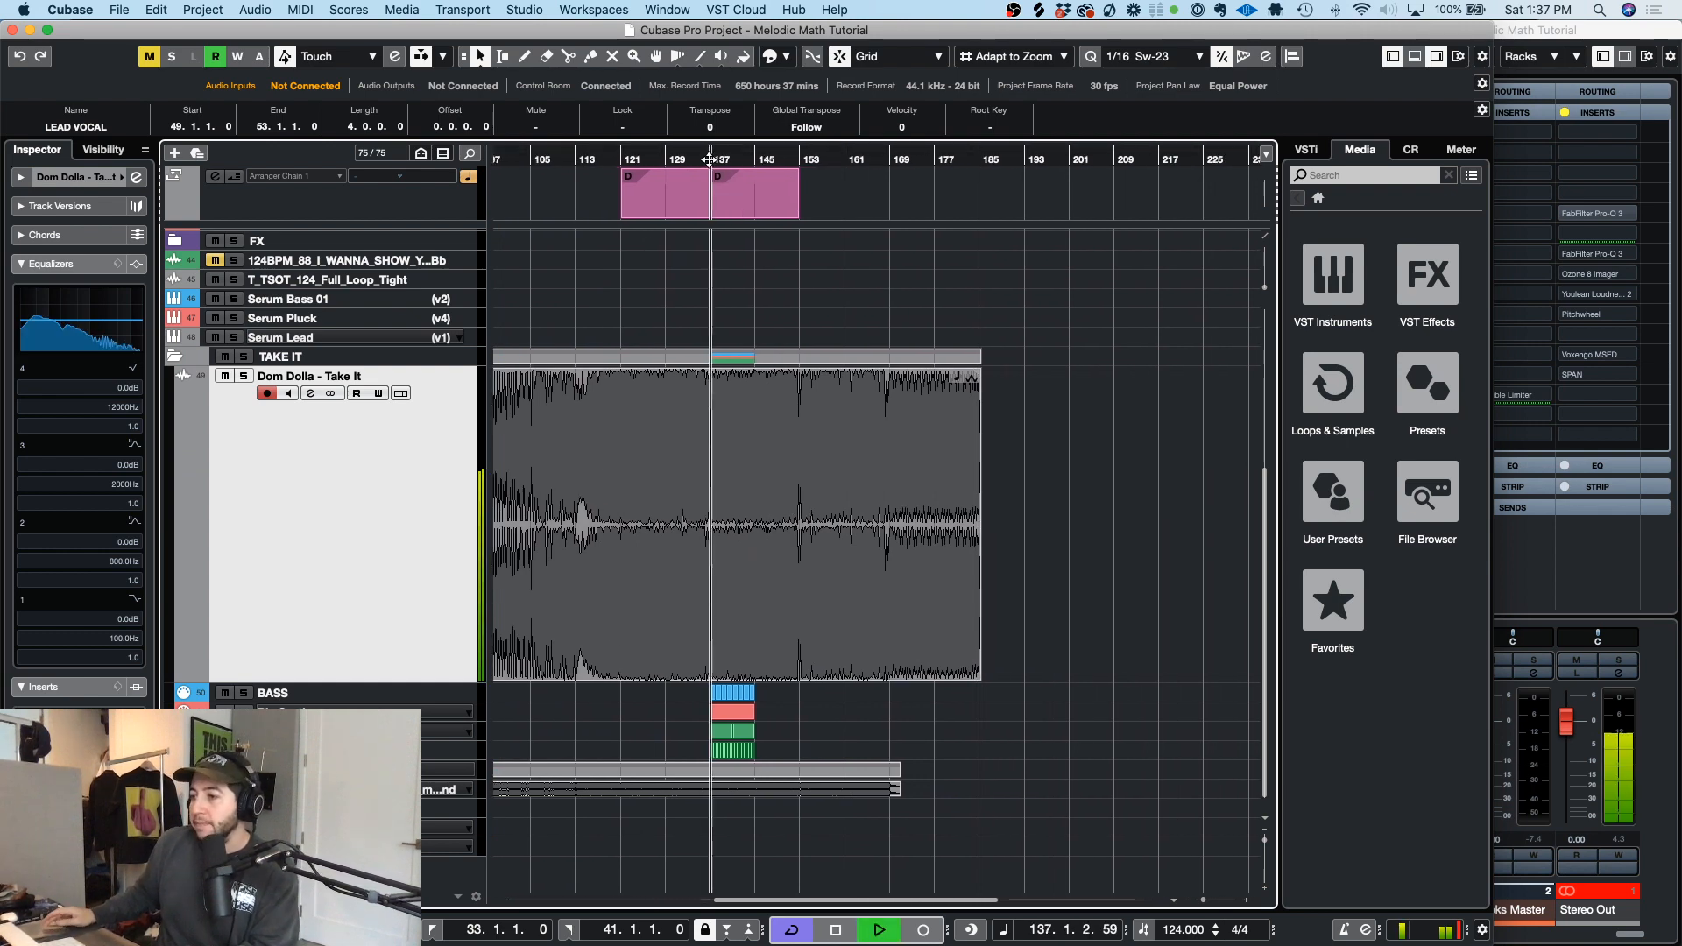
left_click(771, 160)
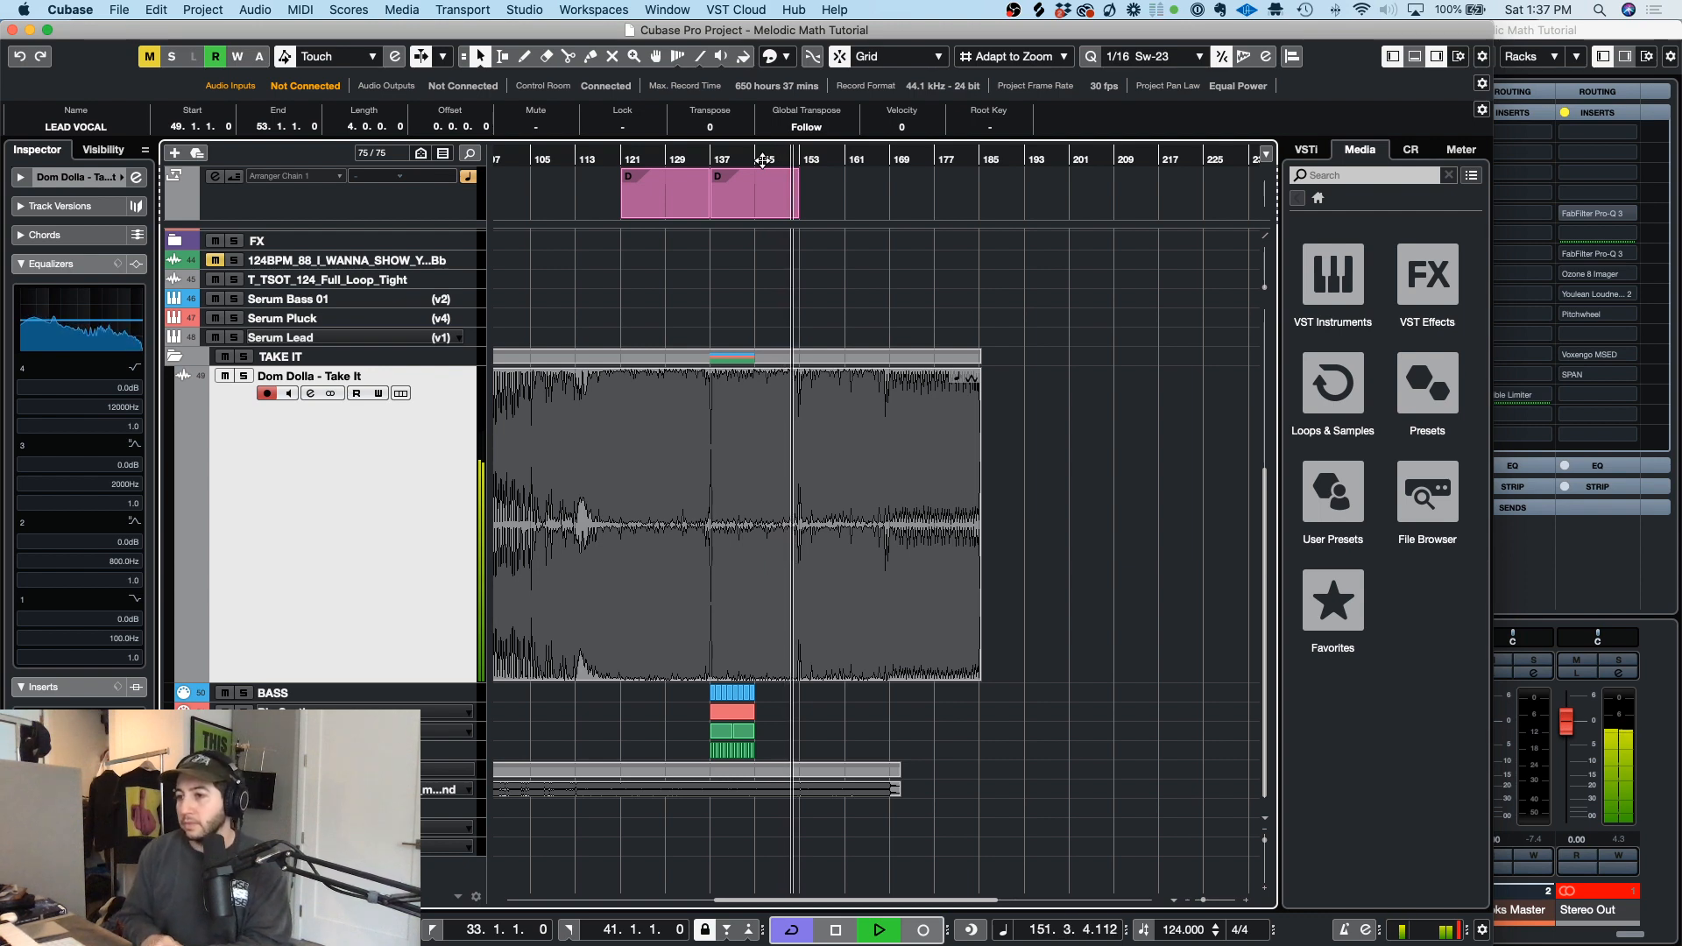
key("space")
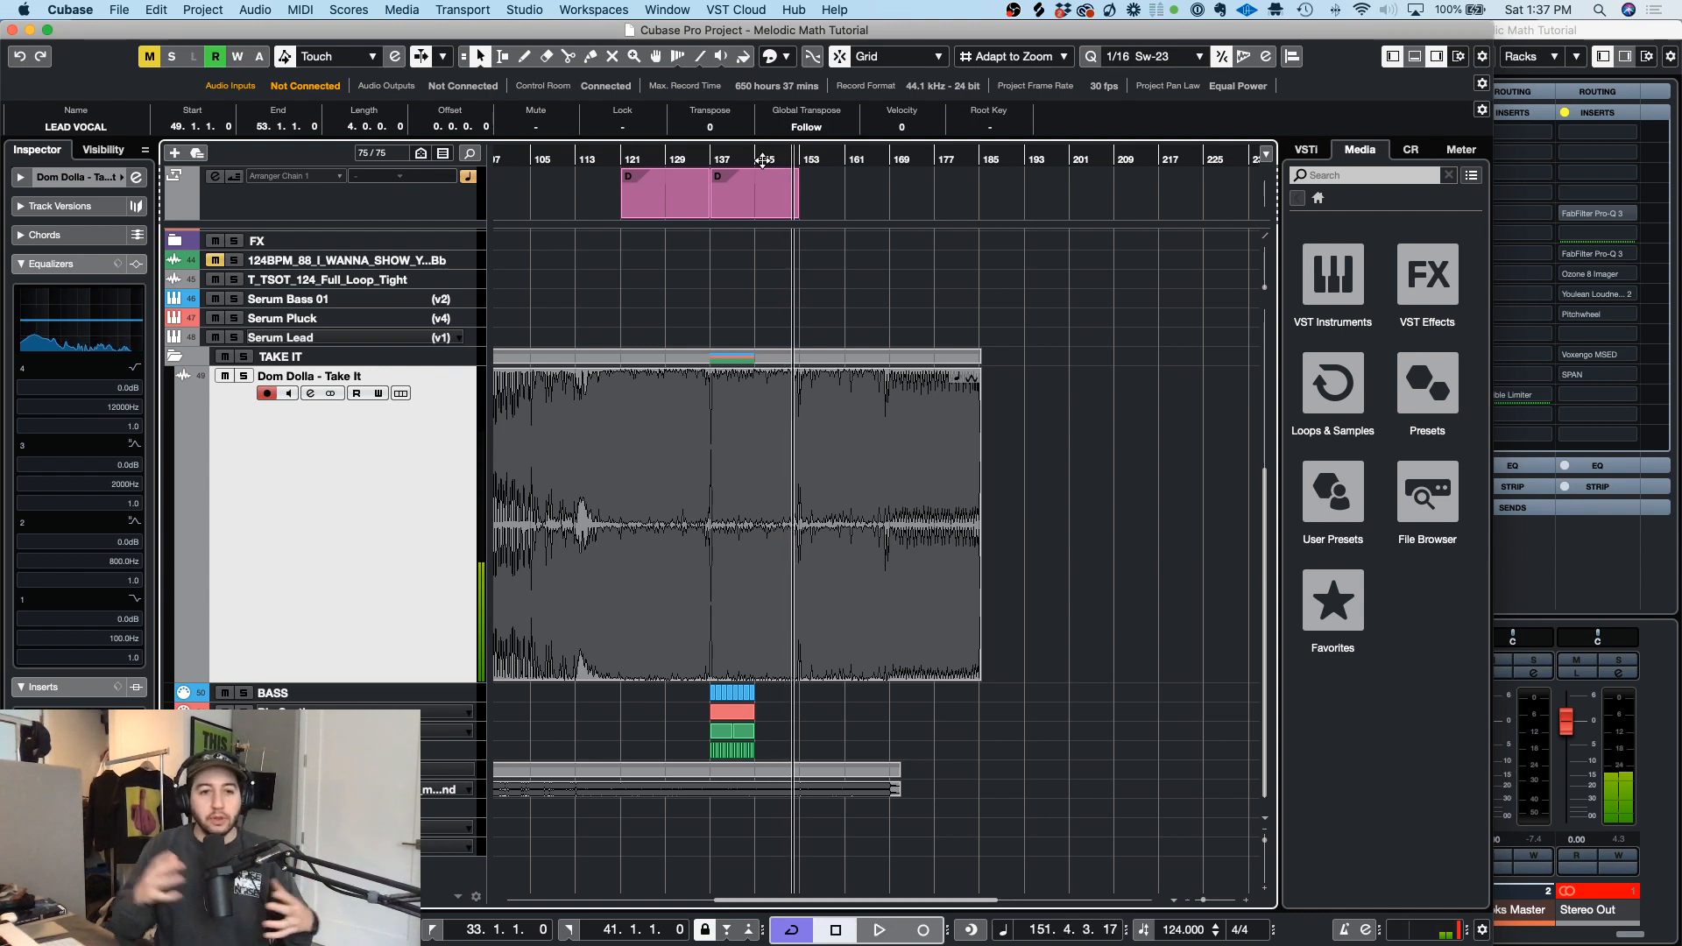